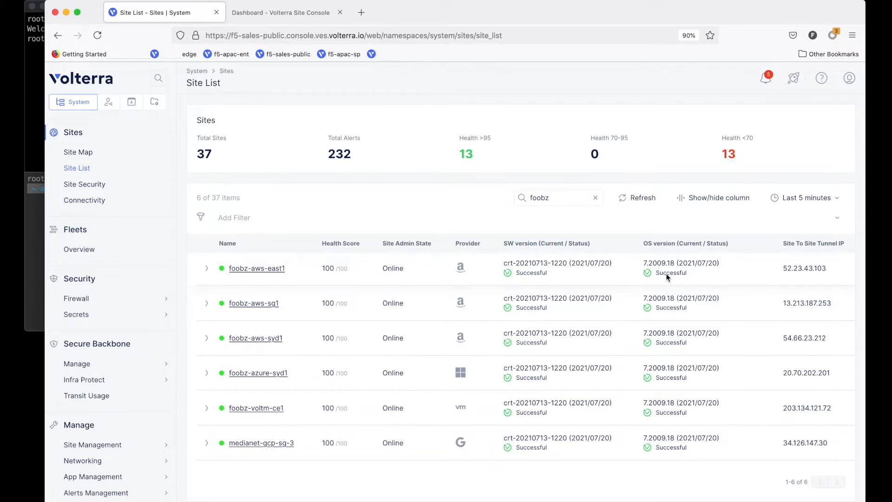
Step: Examine the Site To Site Tunnel IP in the settings of site foobz-aws-east1, and close them without saving
scroll(666, 277, right, 3)
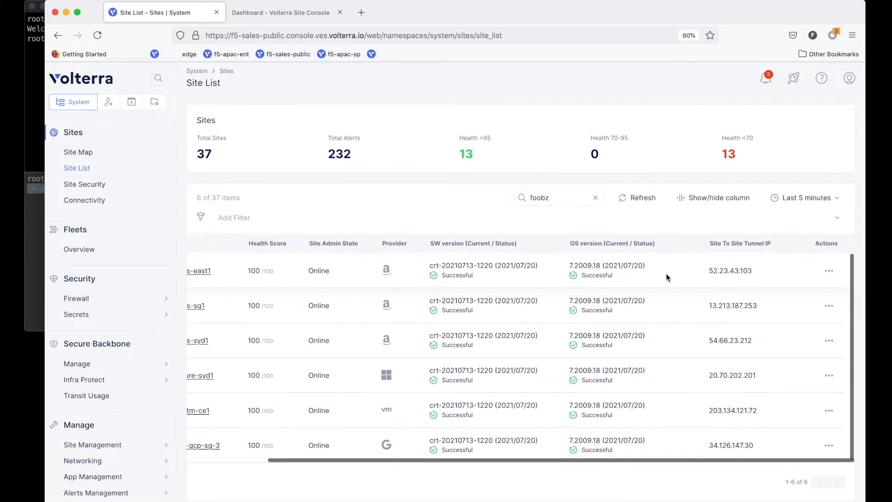
click(831, 276)
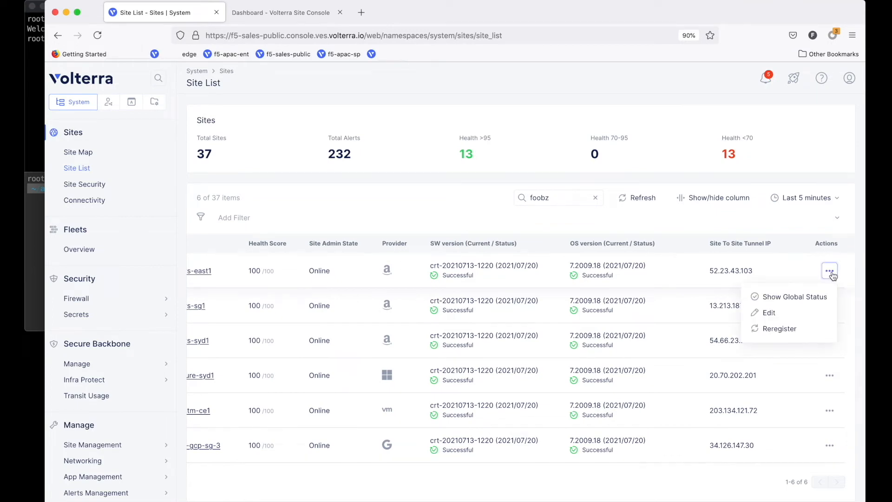
click(796, 311)
scroll(721, 382, down, 2)
scroll(721, 382, down, 10)
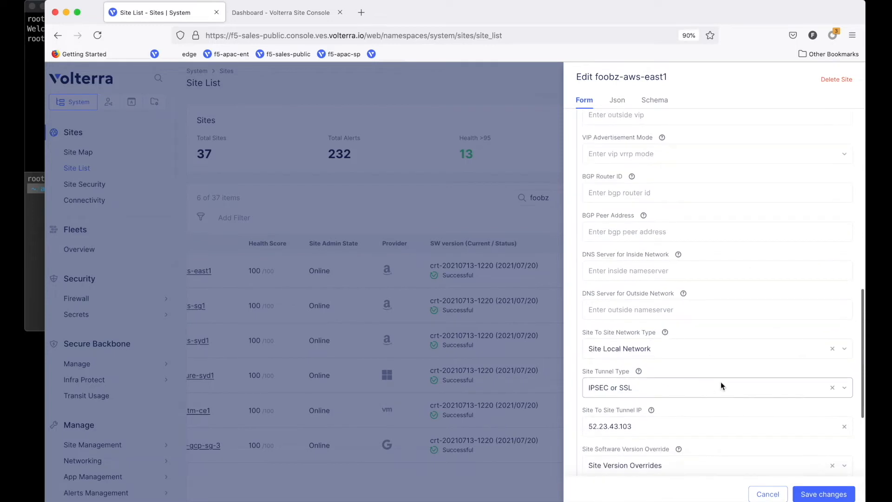
double_click(657, 371)
click(657, 371)
triple_click(657, 371)
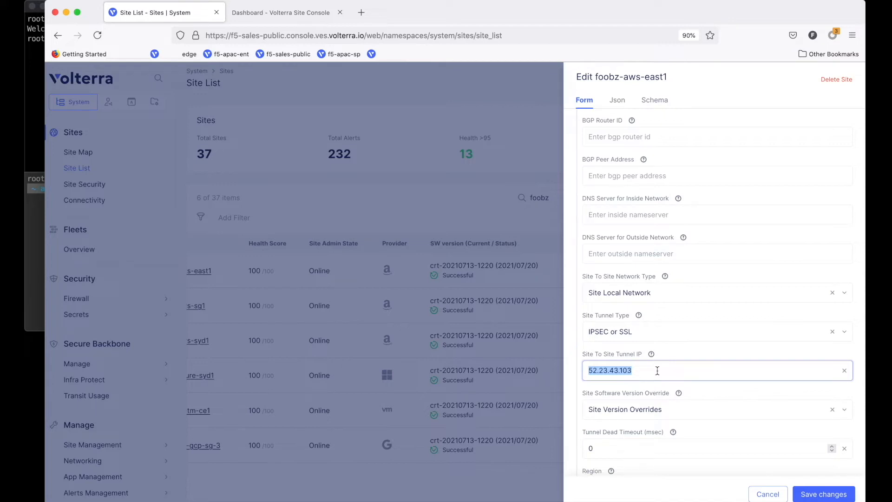
double_click(655, 372)
click(770, 494)
Step: Examine the Site To Site Tunnel IP in the settings of site foobz-aws-sg1, and close them without saving
click(831, 307)
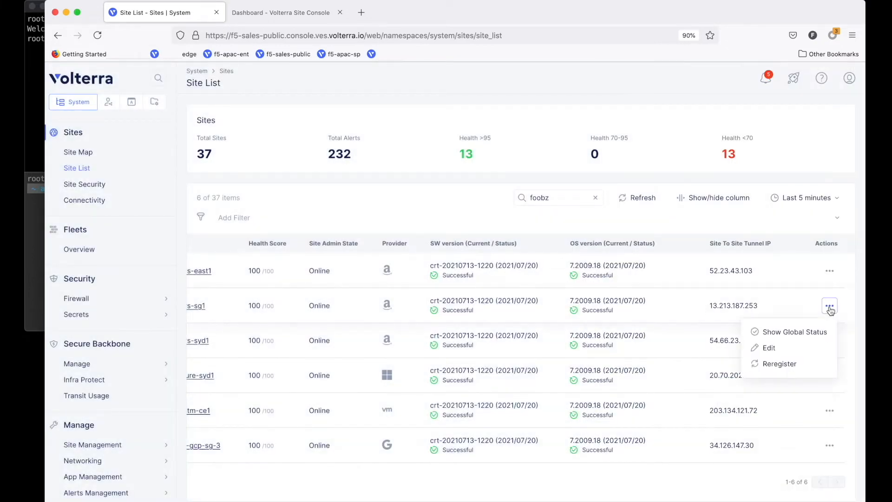
click(793, 350)
scroll(714, 308, down, 3)
scroll(714, 308, down, 8)
double_click(656, 426)
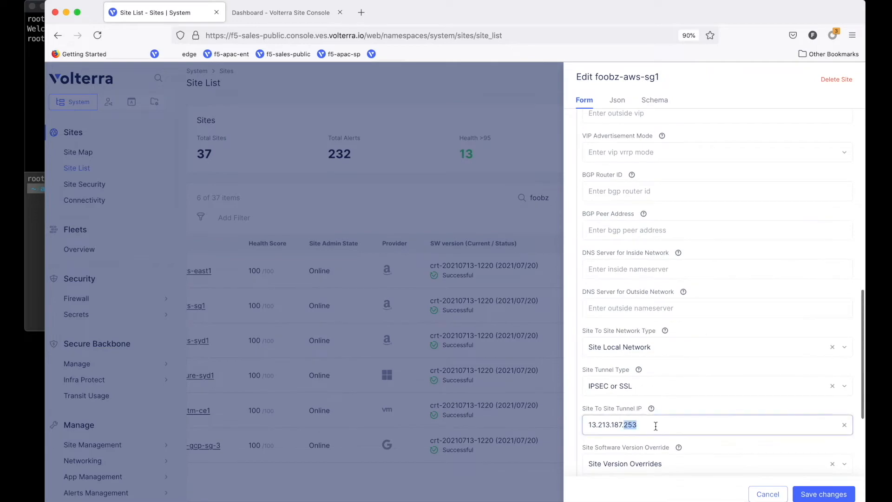
click(768, 494)
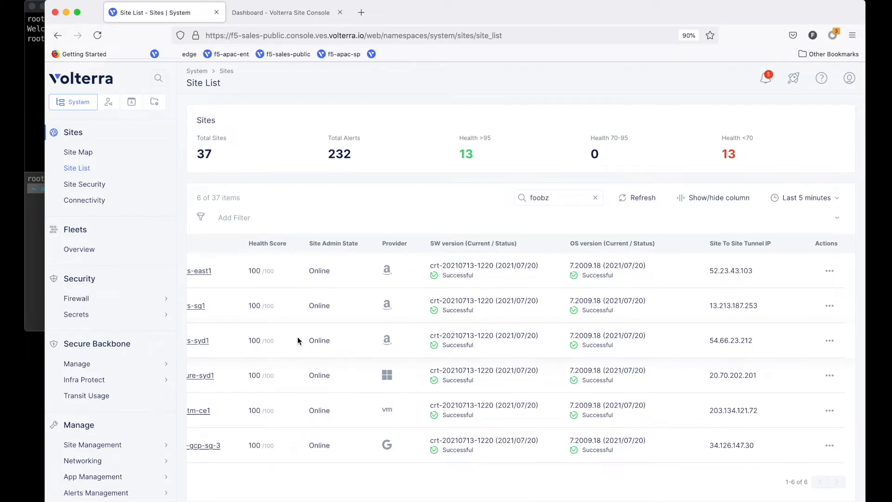
Step: Open the virtual sites of the shared namespace and locate foobz-sitemesh-vsite
scroll(247, 275, left, 3)
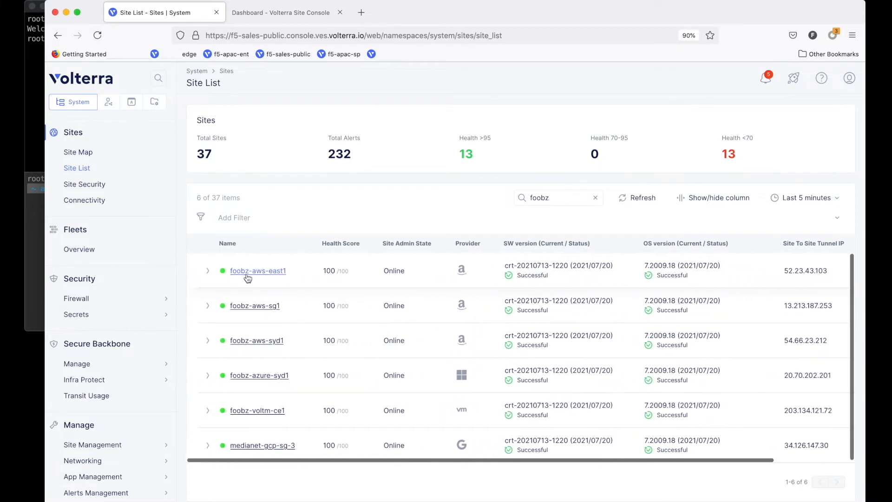
click(109, 105)
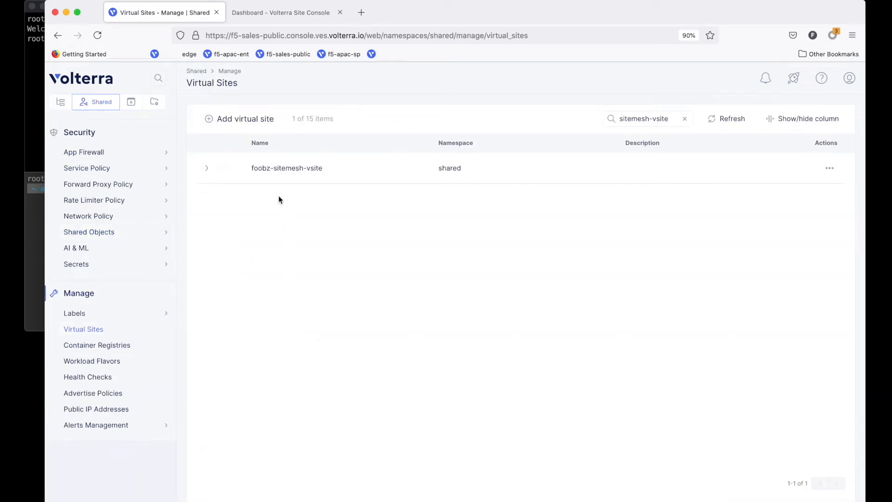
drag(251, 168, 328, 172)
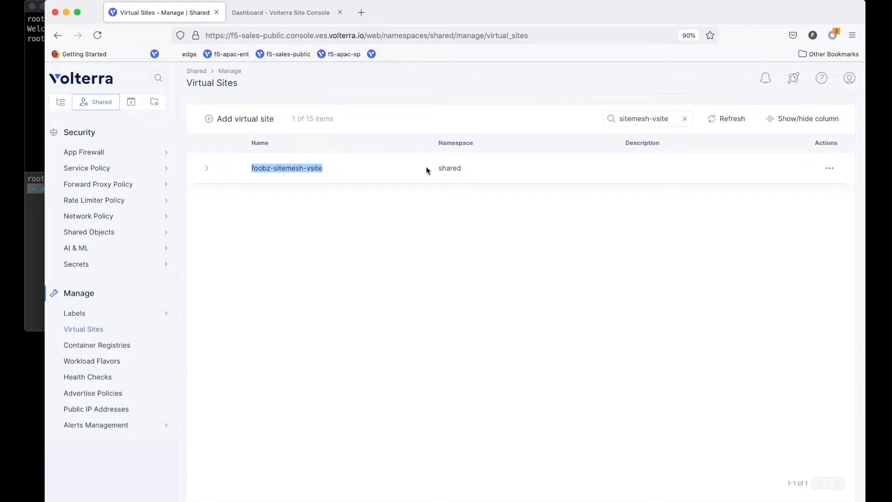
Step: Start a new virtual site named vsite-name with the site type CE
click(255, 120)
click(342, 170)
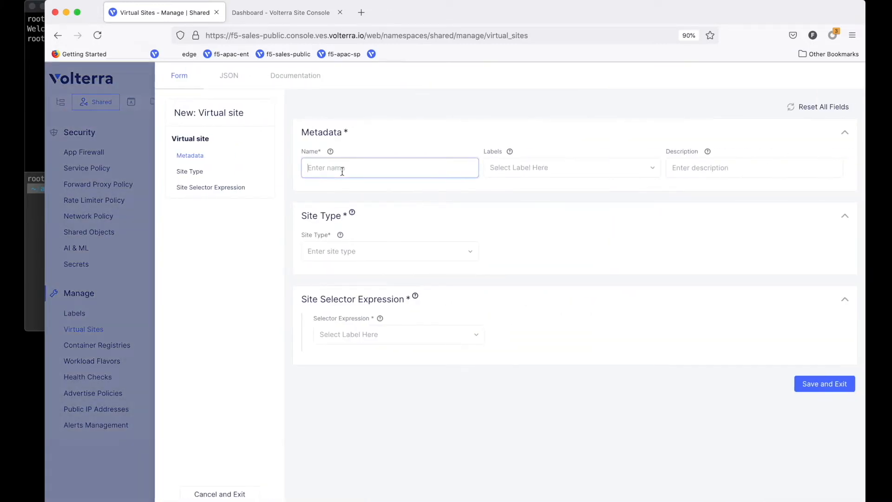
text(vsite-name)
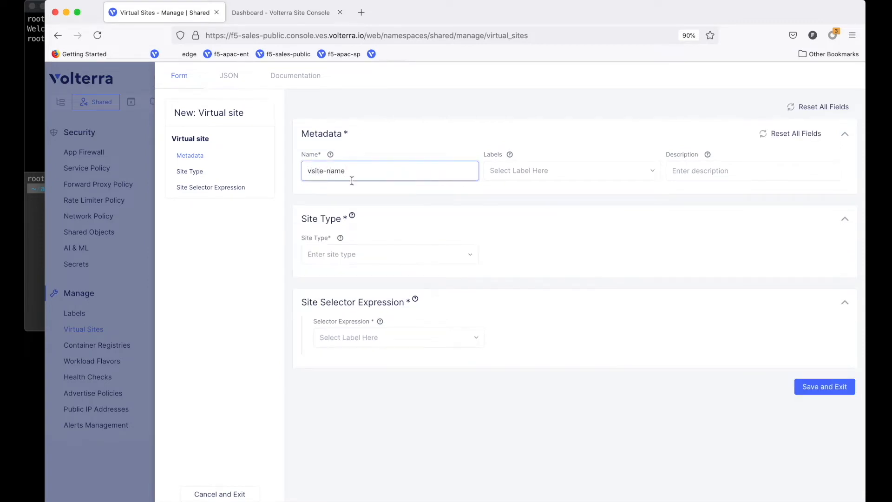
click(469, 257)
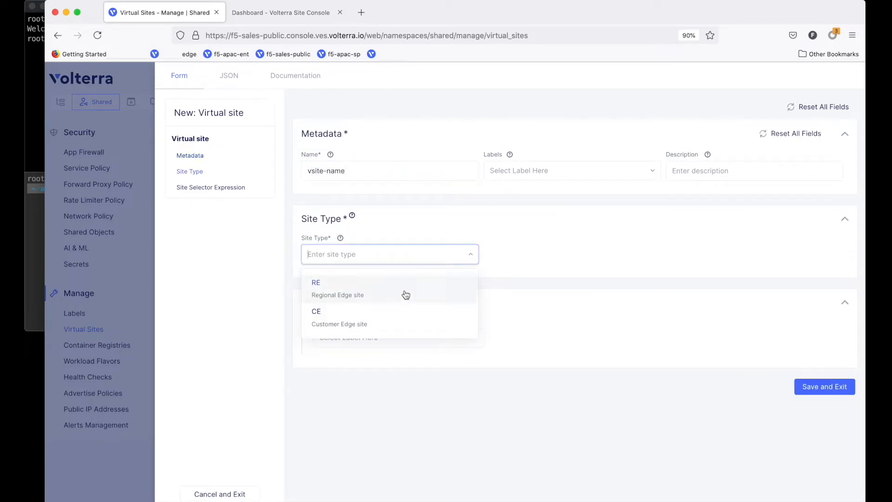
click(397, 324)
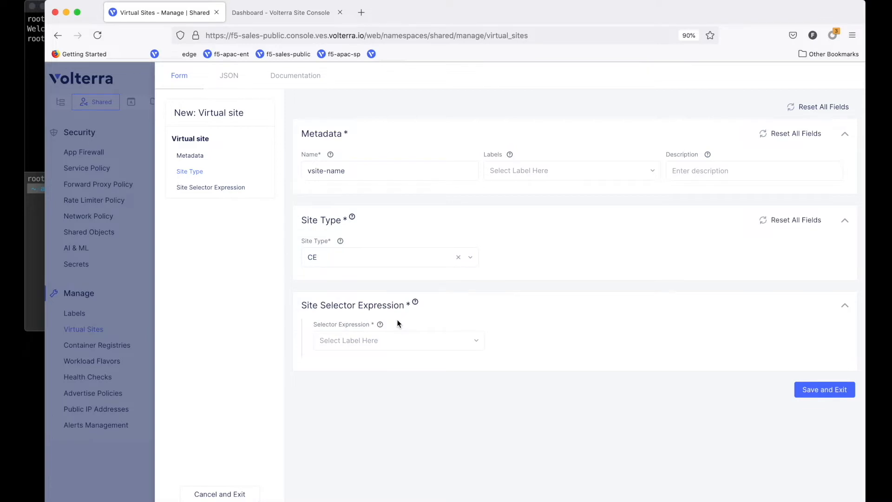
Step: Set the selector expression to ves.io/siteName In (sitemesh-ce), and discard the new virtual site
click(477, 343)
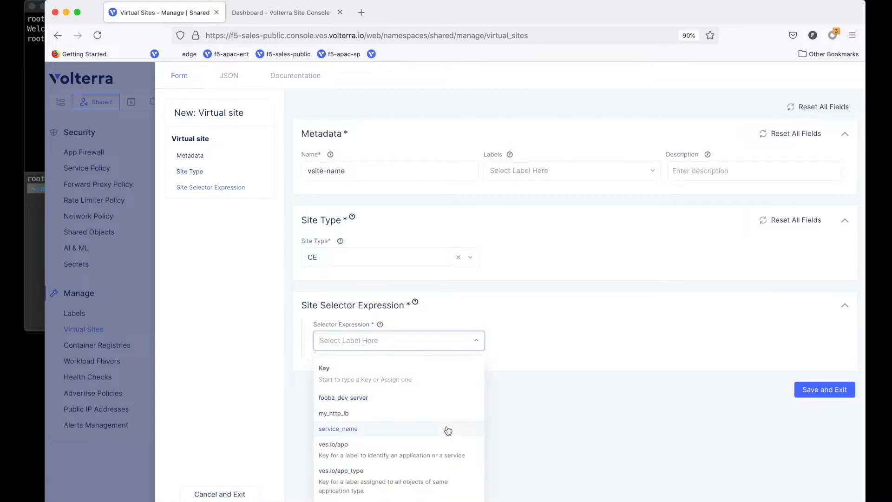
scroll(448, 431, down, 5)
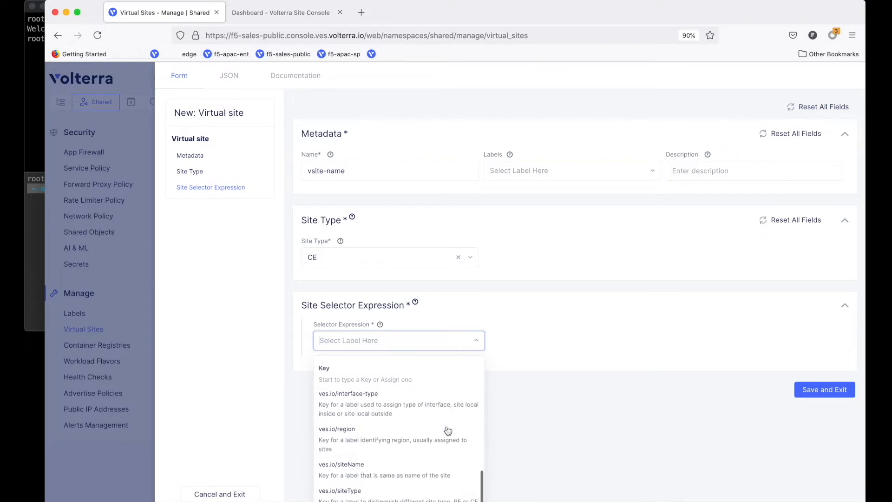
click(374, 475)
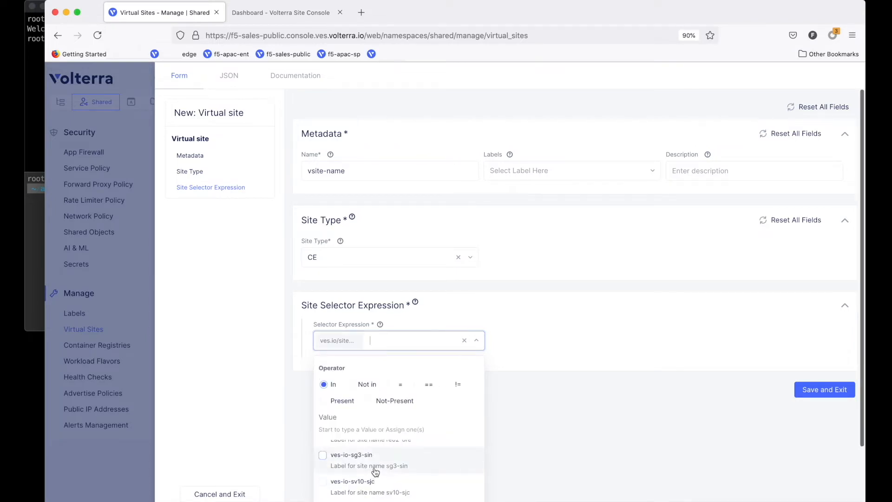
text(sitemesh-ce)
key(Return)
click(567, 314)
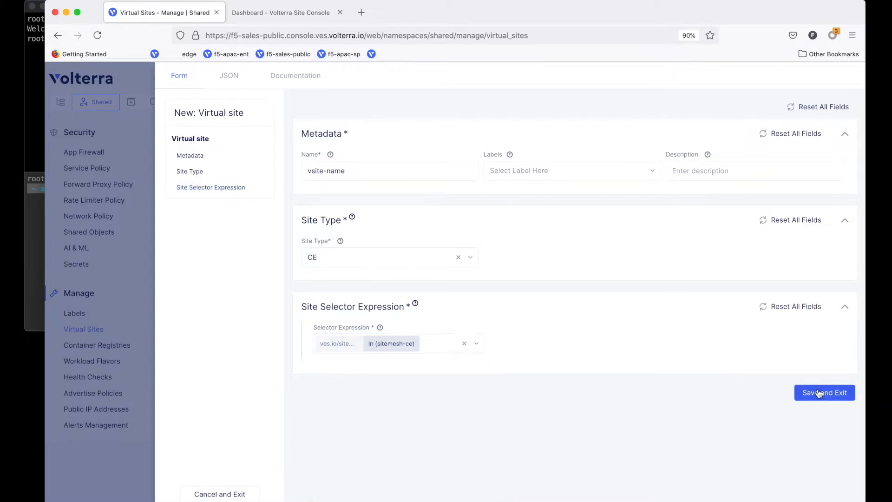
click(196, 495)
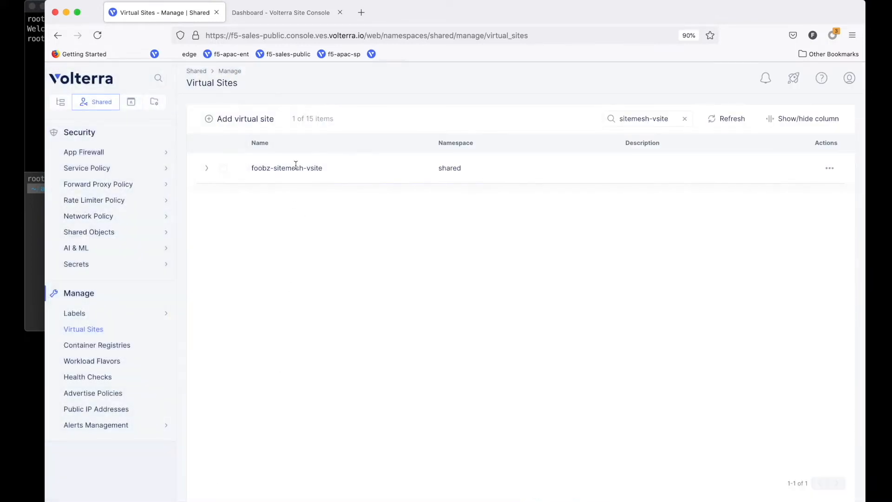
Step: Expand the JSON definition of foobz-sitemesh-vsite and examine its site selector expression and site type
click(207, 168)
click(296, 372)
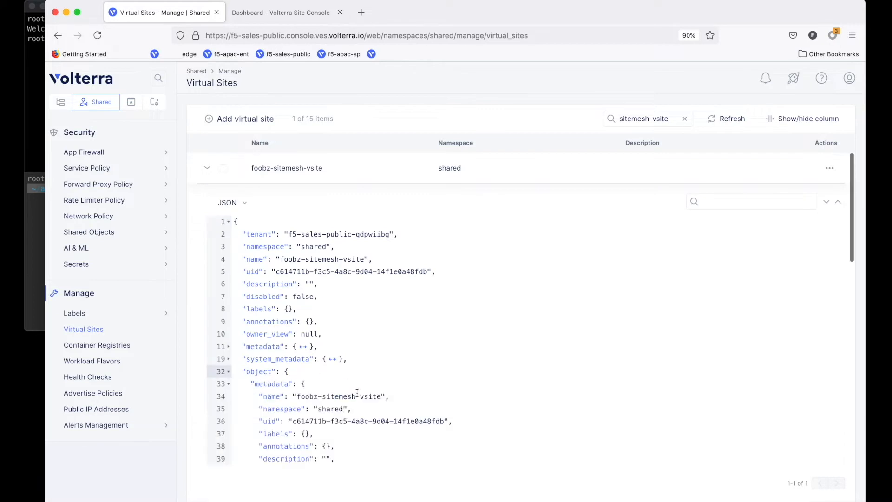
scroll(357, 393, down, 10)
scroll(357, 393, down, 5)
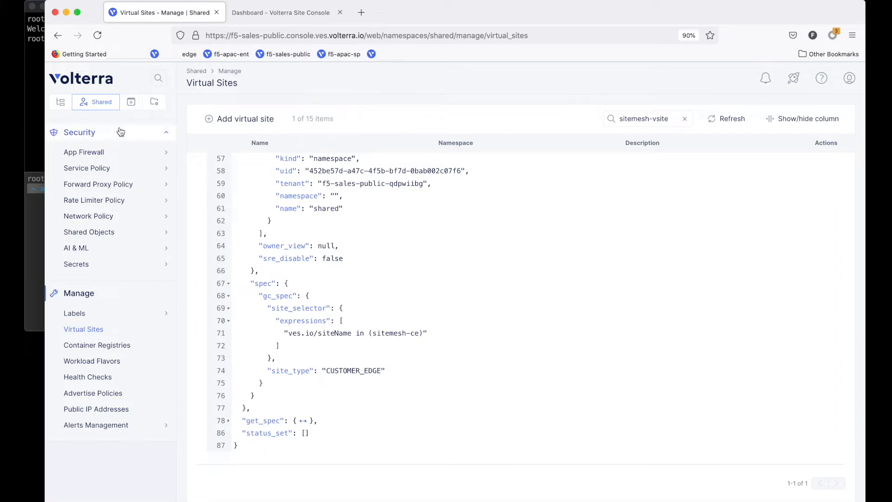
Step: Return to the system site list, examine the labels of foobz-aws-east1, and close its settings without saving
click(61, 102)
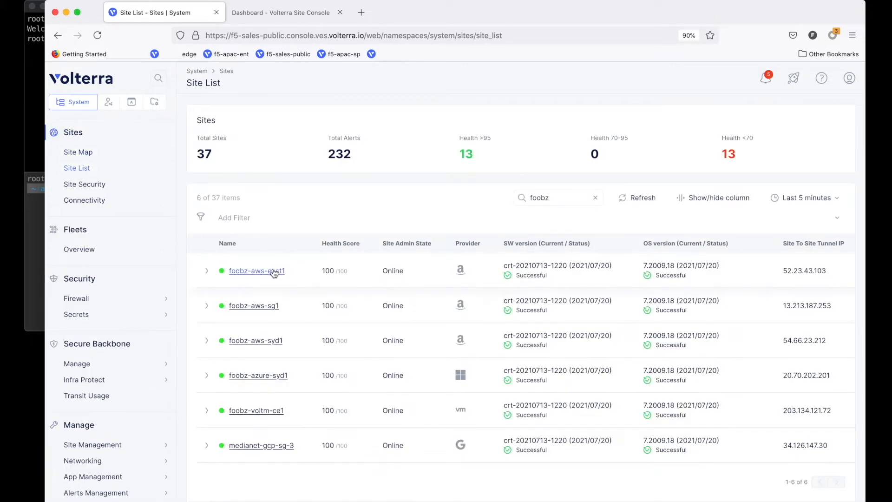
scroll(650, 269, right, 3)
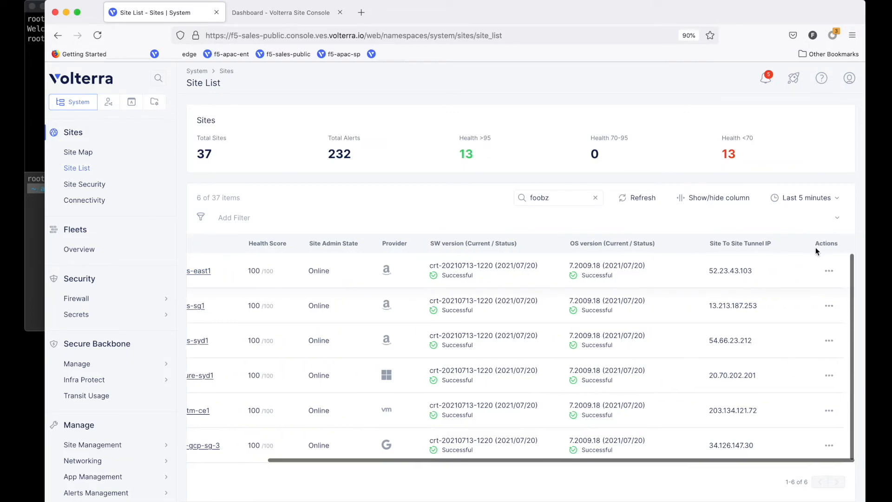
click(829, 271)
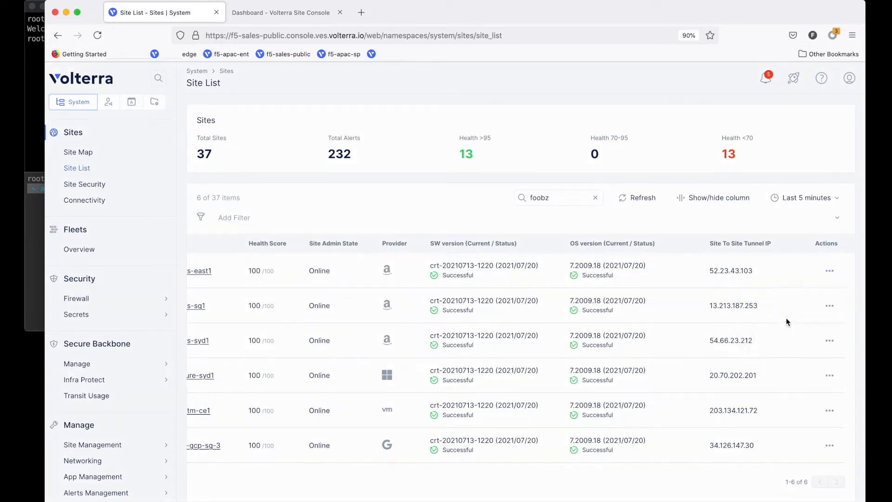
click(787, 318)
click(786, 205)
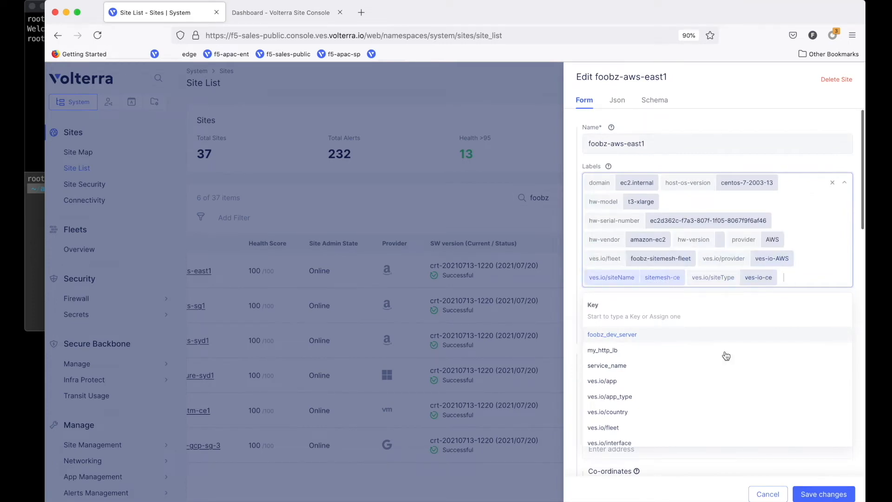
click(768, 494)
Step: Examine the labels assigned to foobz-aws-sg1, and close its settings without saving
click(830, 305)
click(787, 345)
click(795, 204)
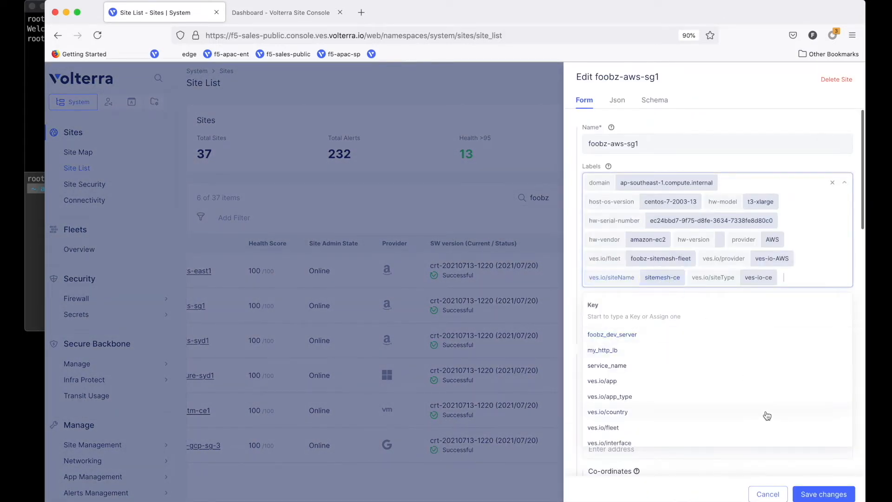
click(766, 494)
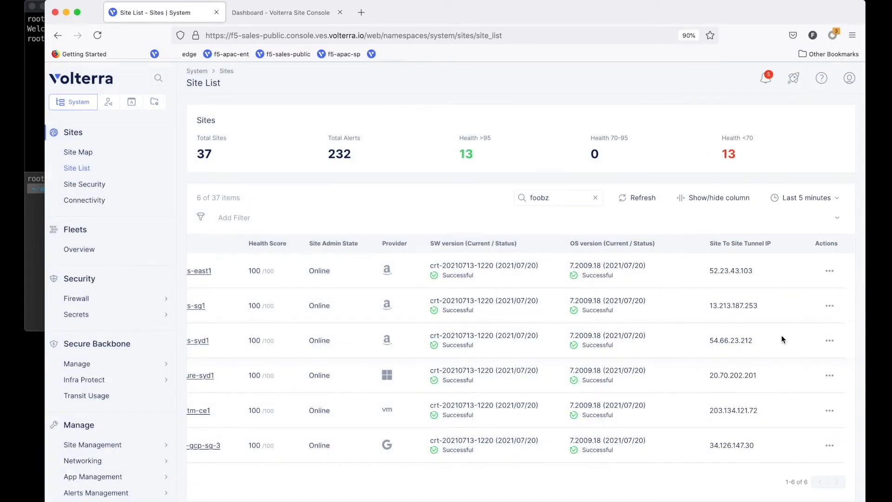
Step: Search the medianet namespace's application virtual sites for "sitemesh-vsit" and open foobz-sitemesh-vsite
click(133, 103)
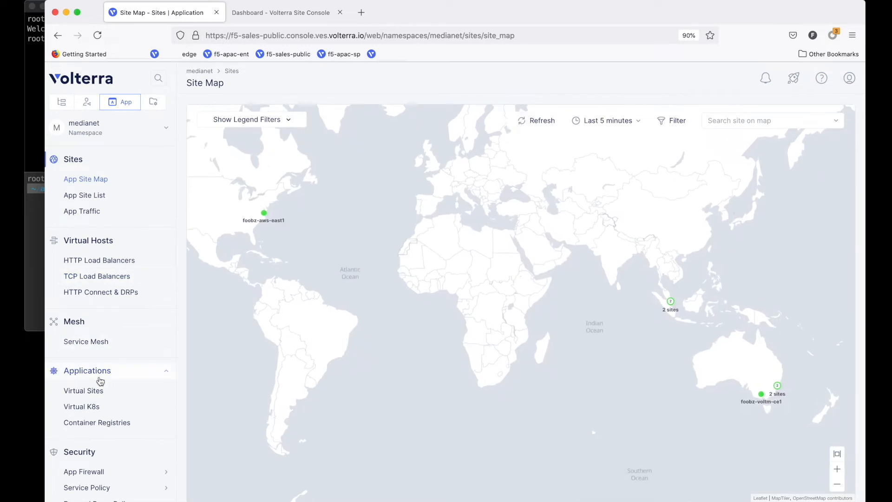
click(100, 392)
click(744, 114)
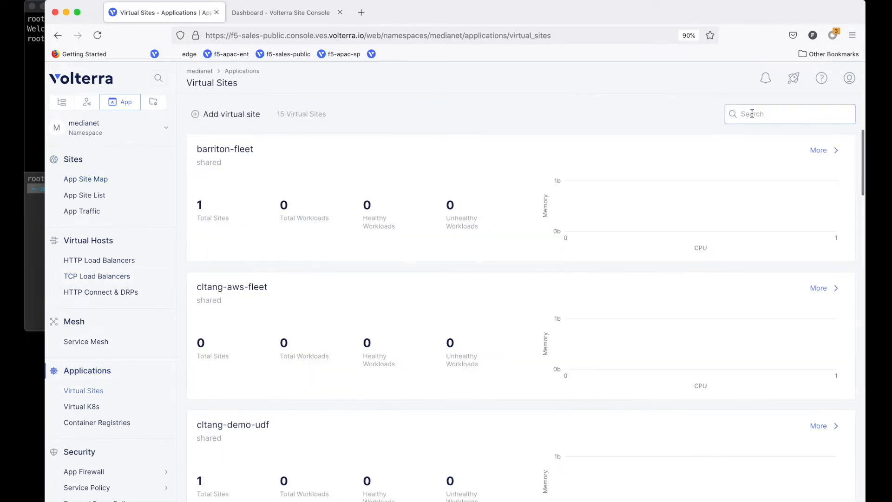
text(sitemesh-vsit)
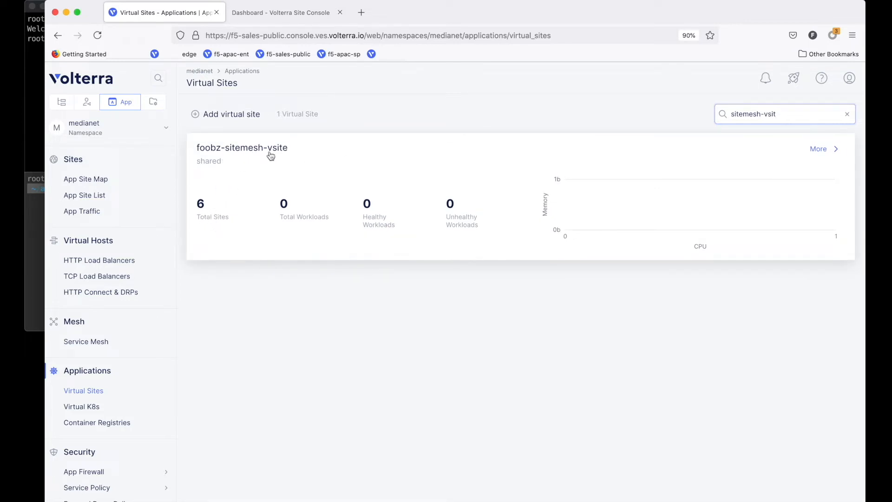
click(228, 148)
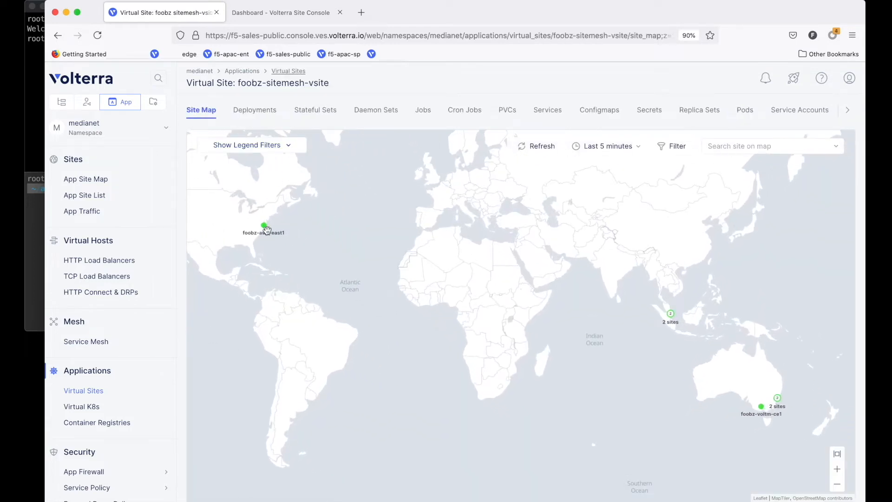
Step: Inspect foobz-aws-east1 and the Singapore sites on the virtual site's map, and restore the full map view
mouse_move(264, 230)
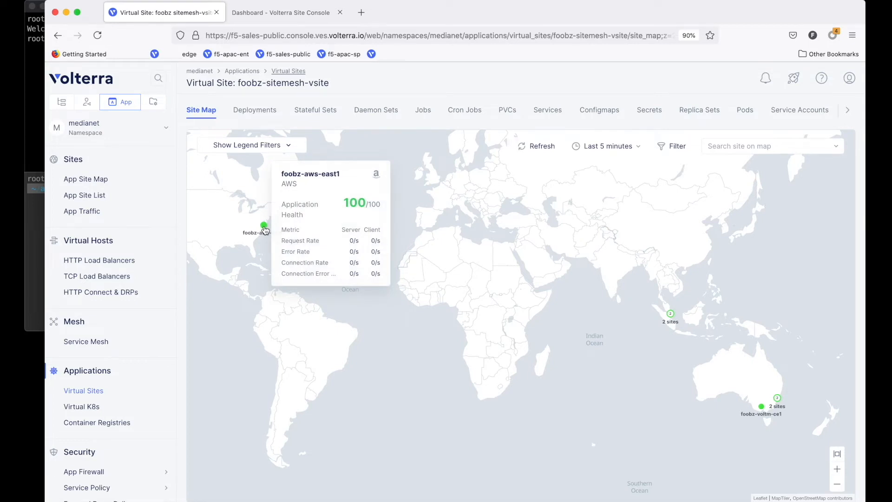
scroll(673, 313, up, 2)
scroll(564, 309, up, 5)
click(522, 318)
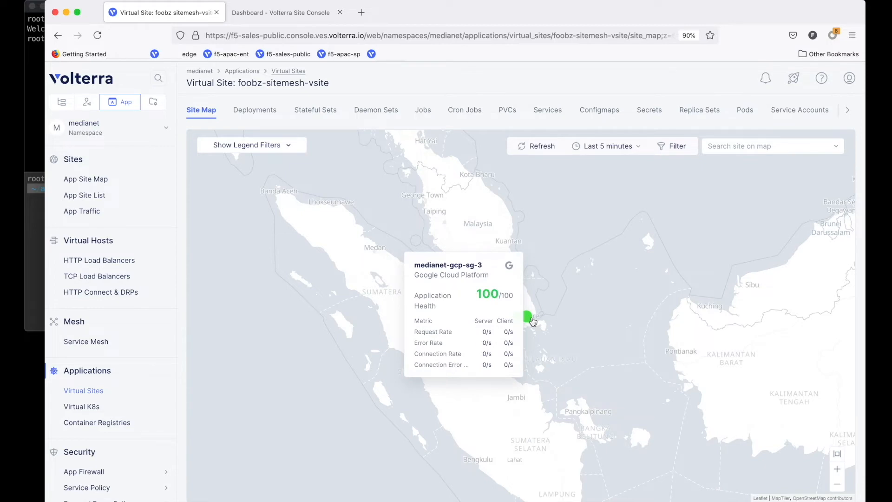
click(838, 455)
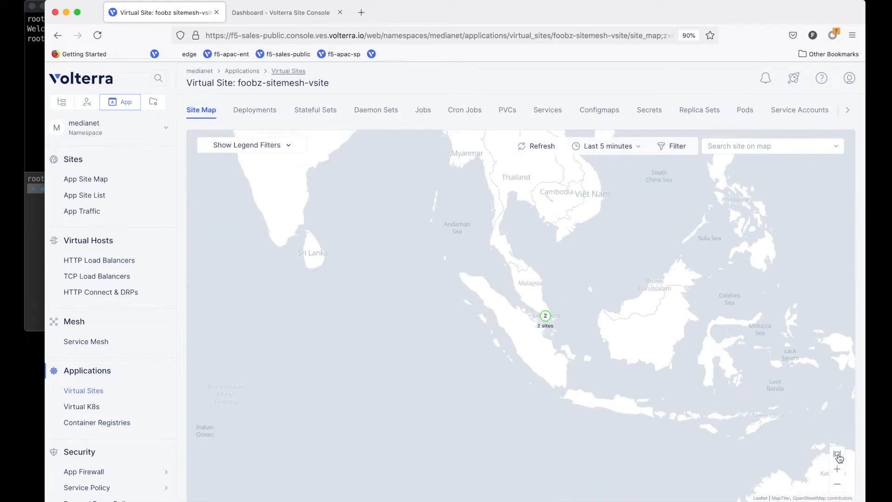
click(838, 456)
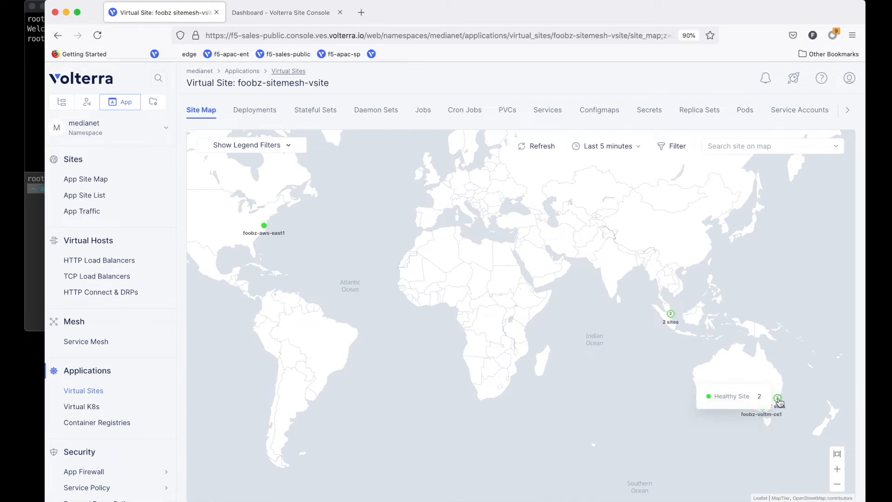
Step: Zoom the virtual site's map to southeastern Australia and examine the two Sydney sites and foobz-voltm-ce1
click(779, 401)
mouse_move(522, 318)
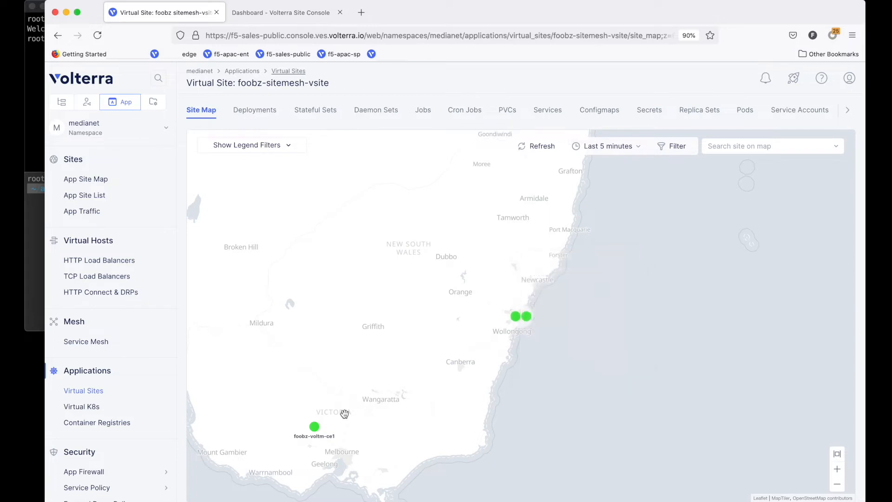
mouse_move(316, 430)
Step: Go to the system namespace's site mesh groups and open foobz-sitemesh-group for editing
click(68, 104)
scroll(96, 241, down, 3)
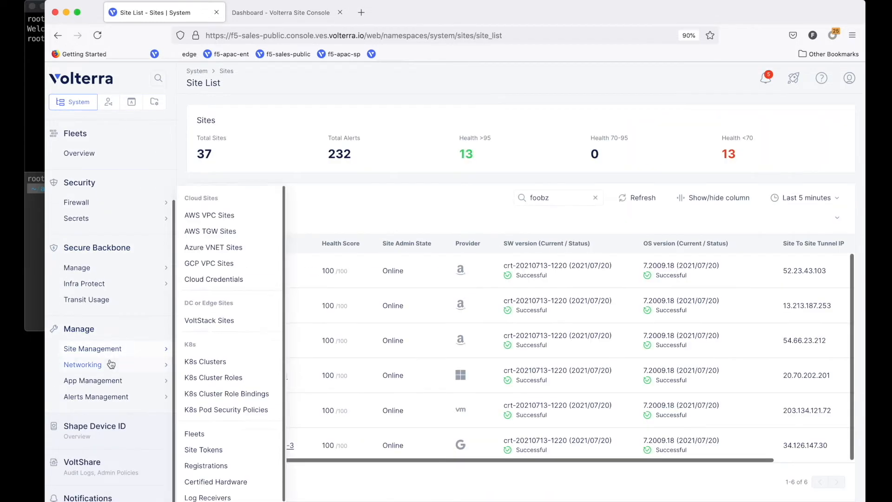
mouse_move(110, 364)
click(210, 389)
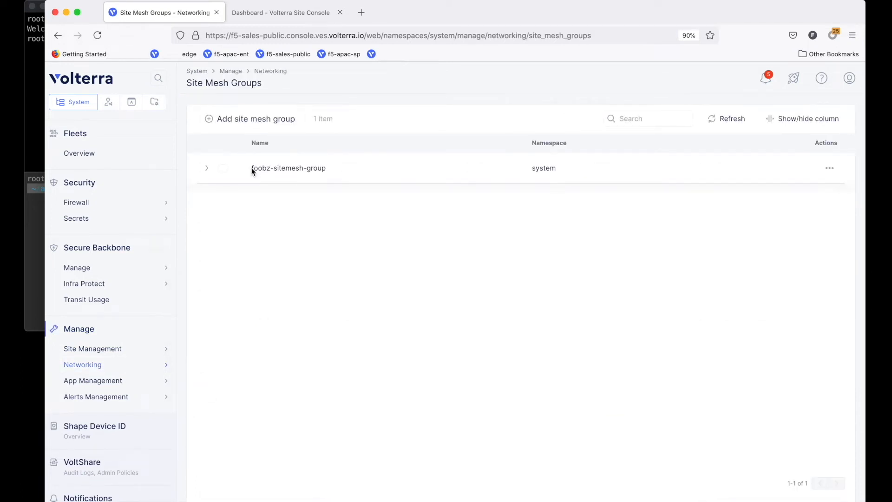
drag(252, 169, 323, 170)
click(829, 169)
click(792, 210)
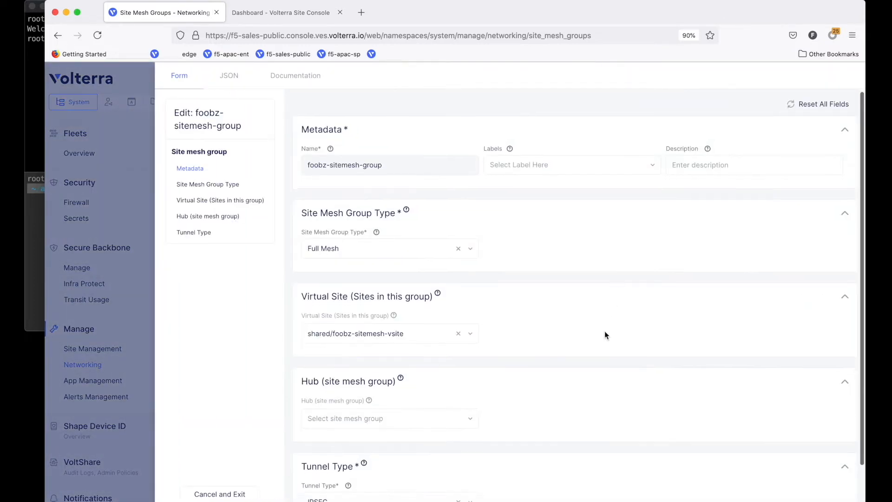
Step: Examine the mesh group's type, virtual site, hub and tunnel type, and close its settings without saving
scroll(604, 330, down, 2)
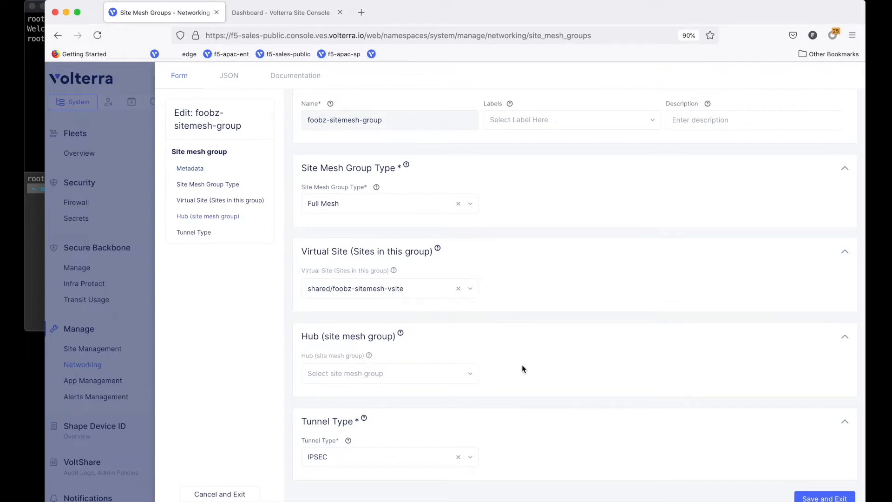
scroll(522, 366, down, 1)
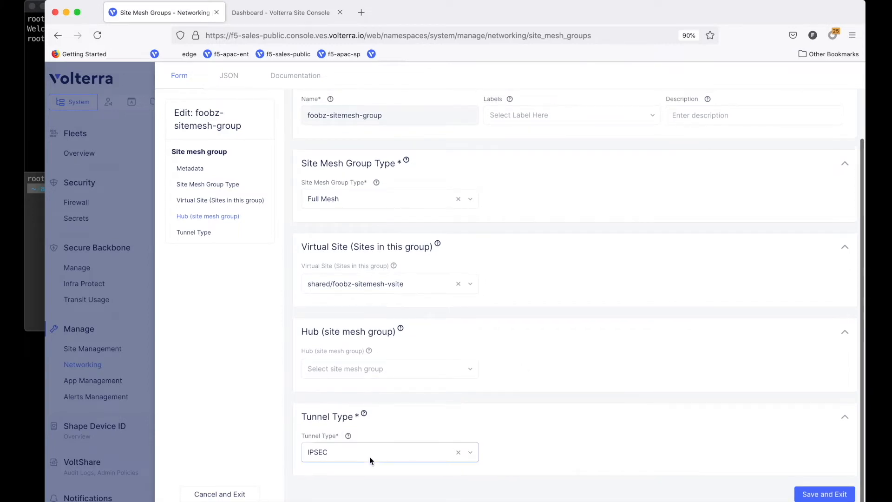
click(205, 491)
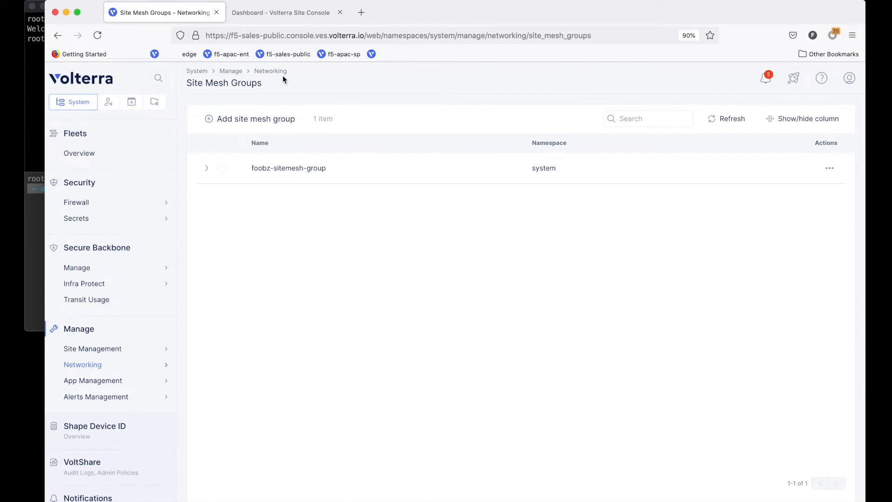
Step: Switch to the customer edge dashboard at 10.2.0.21, reload it, and examine its connection status to Volterra ADN
click(281, 14)
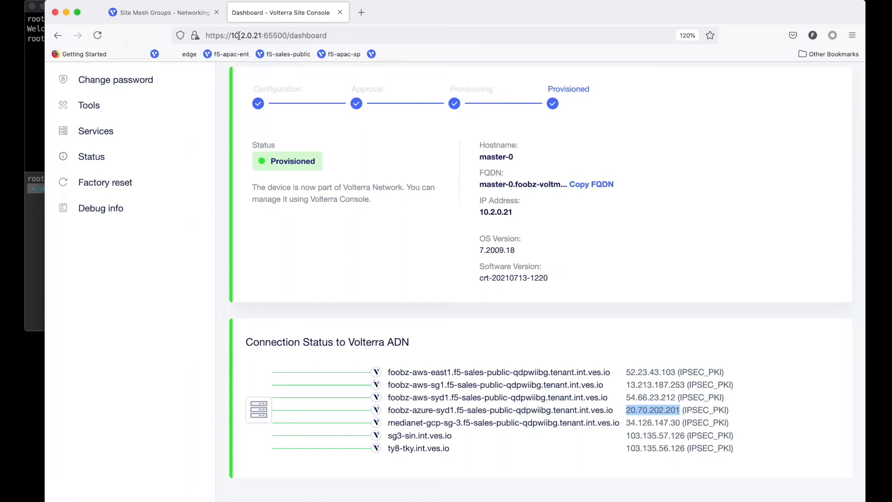
click(99, 39)
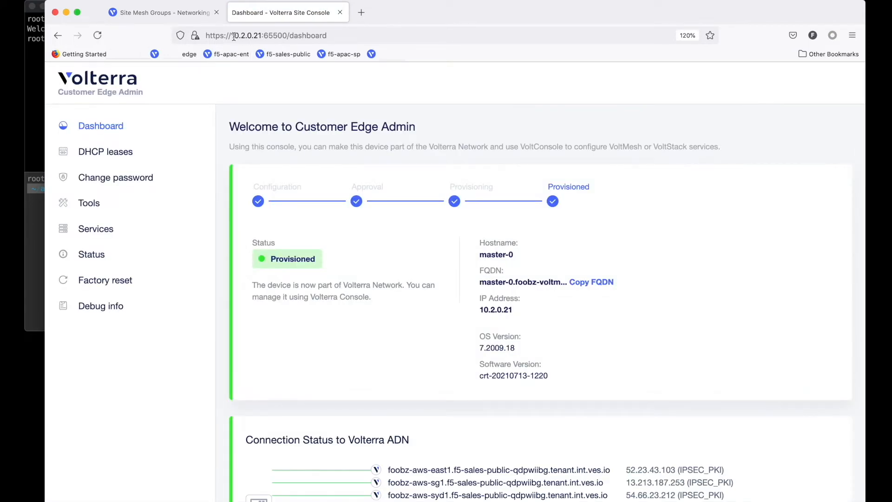
scroll(355, 265, down, 1)
scroll(355, 265, down, 3)
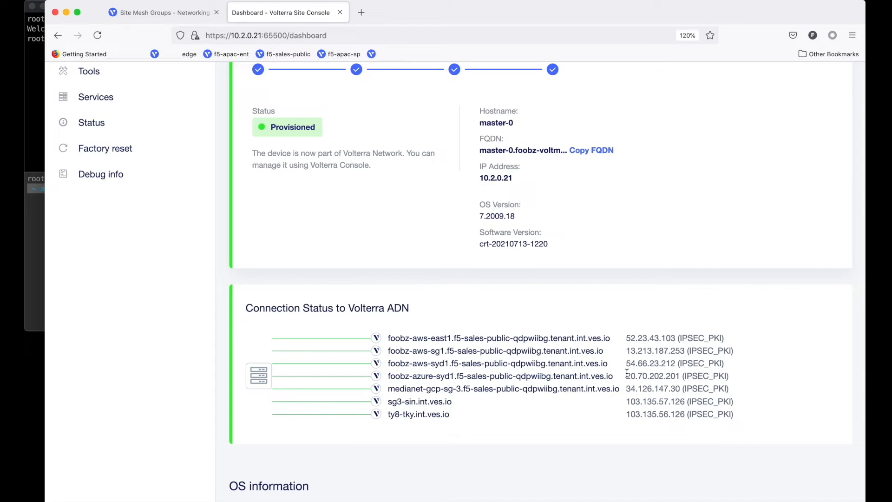
Step: Copy foobz-azure-syd1's tunnel IP, open that site's dashboard on port 65500 in a new tab, and examine its connection status
drag(627, 376, 680, 376)
key(super+c)
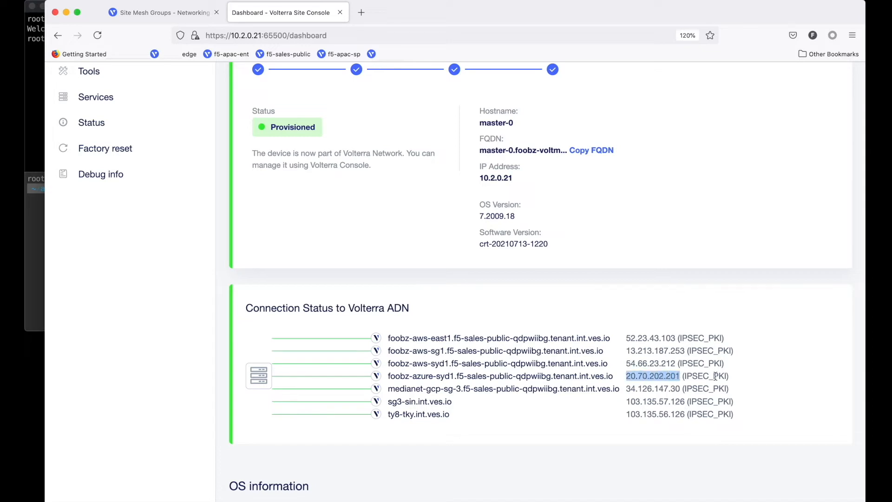
click(364, 20)
text(https:/)
key(super+v)
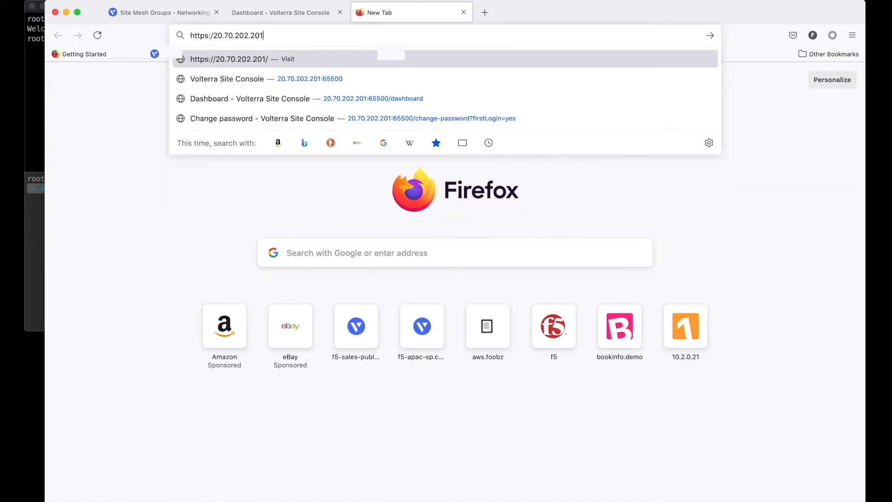
key(Down)
key(Return)
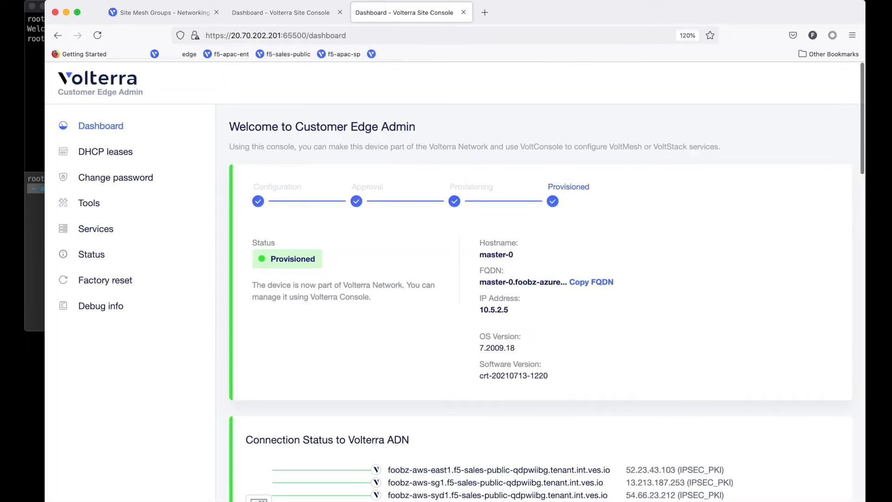
scroll(400, 313, down, 3)
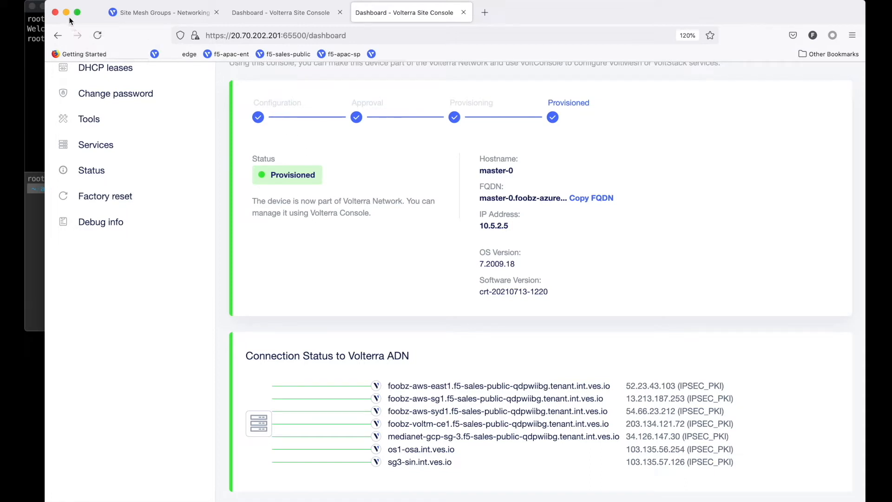
Step: Return to the Volterra console and open the medianet namespace's origin pool list
click(159, 16)
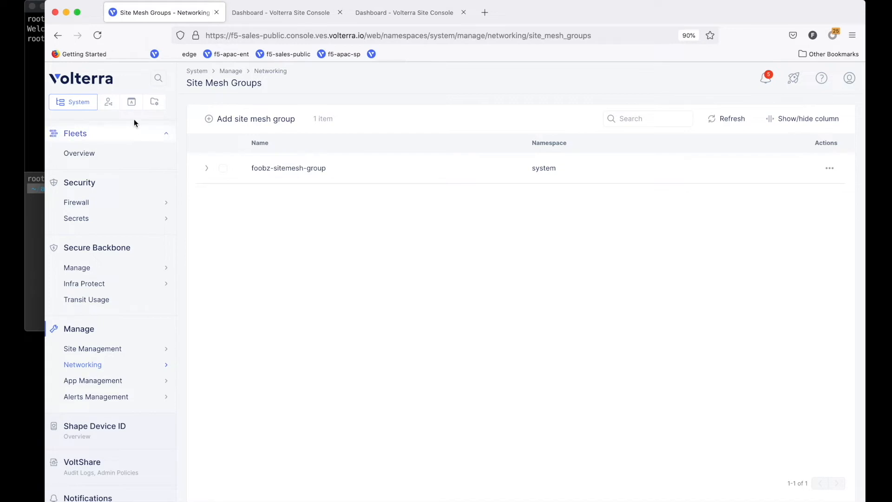
click(134, 107)
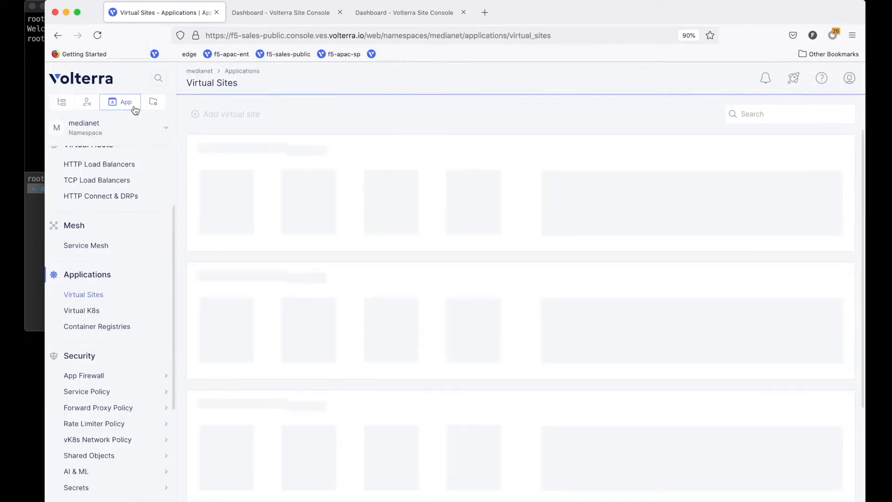
scroll(123, 416, down, 5)
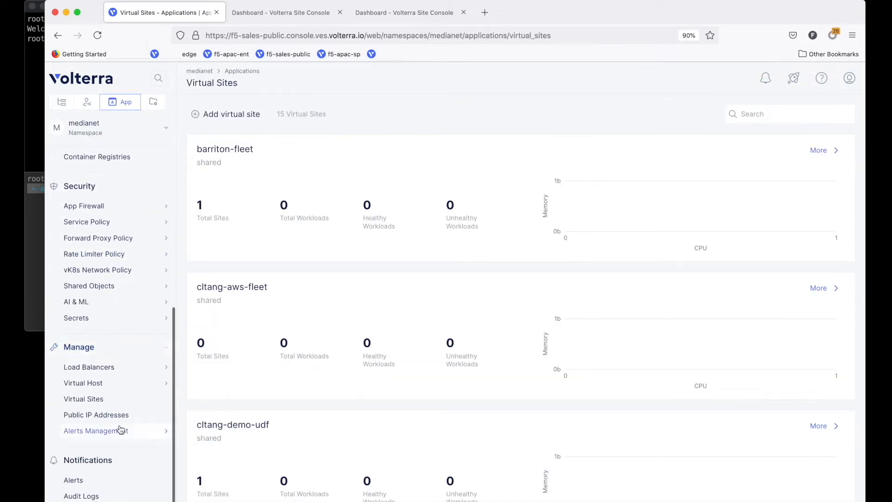
mouse_move(139, 372)
click(215, 416)
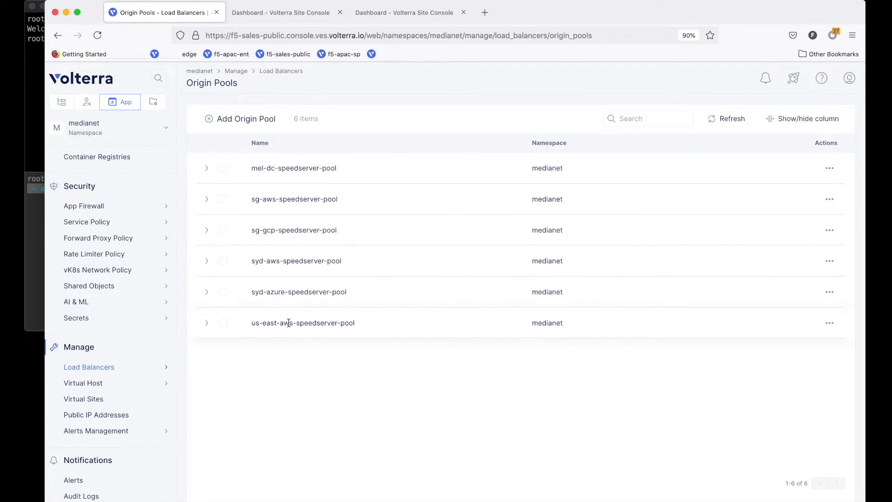
Step: Examine the origin server IP, site, network and port of us-east-aws-speedserver-pool, and close its settings without saving
click(831, 323)
click(785, 367)
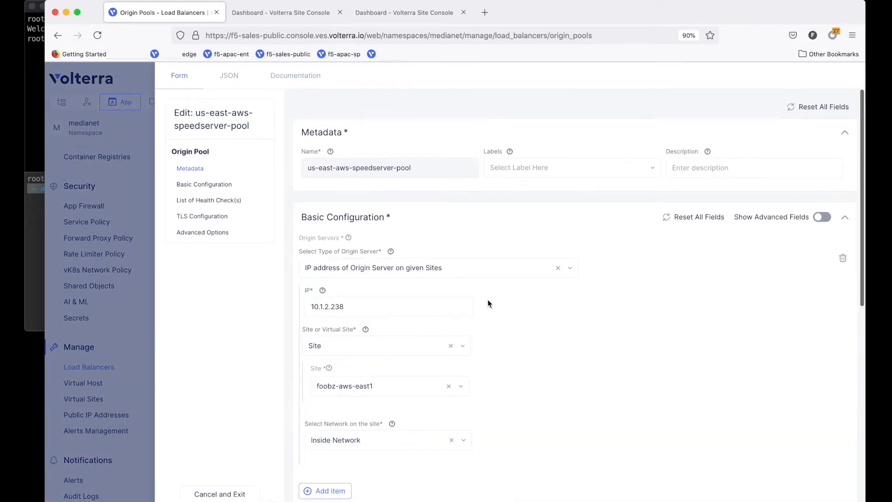
triple_click(361, 308)
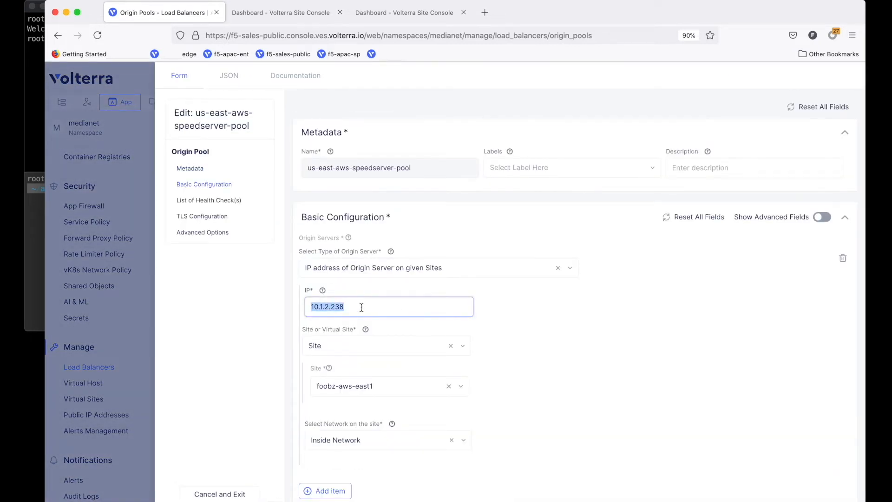
scroll(361, 308, down, 2)
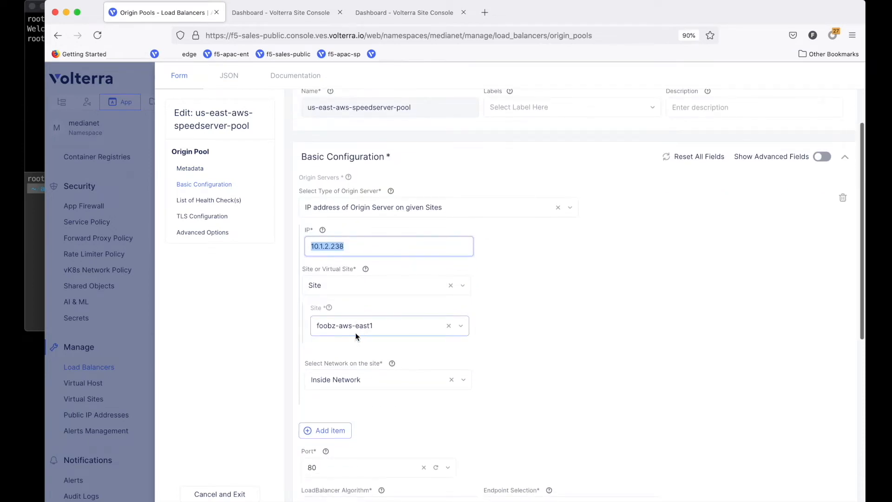
scroll(325, 399, down, 2)
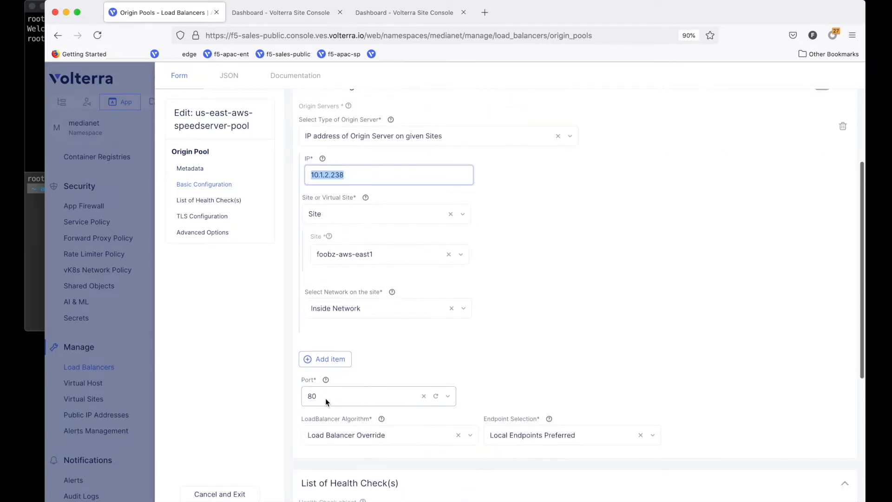
click(205, 493)
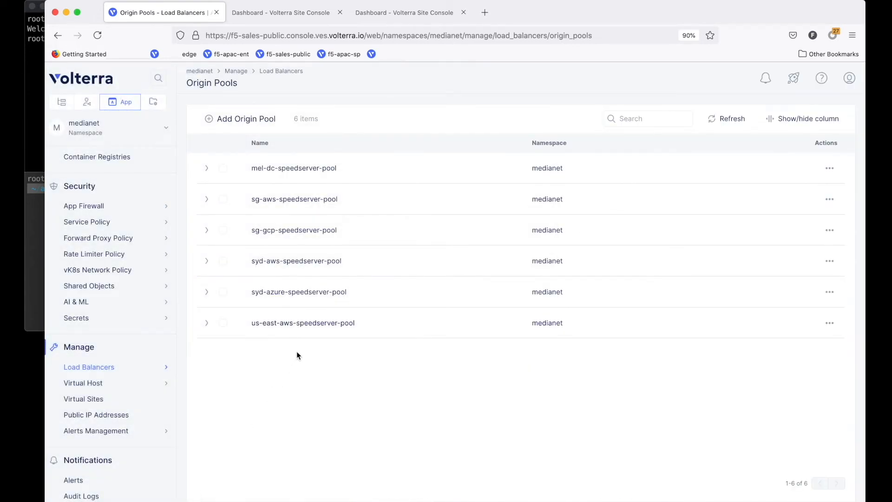
Step: Open the medianet namespace's HTTP load balancer list and highlight us-east-aws-lb and its domain
mouse_move(144, 371)
click(221, 369)
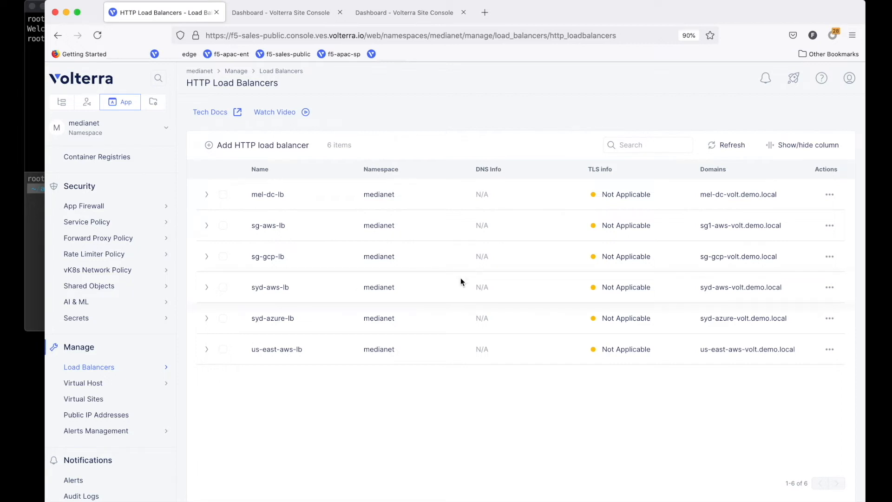
drag(252, 352, 306, 354)
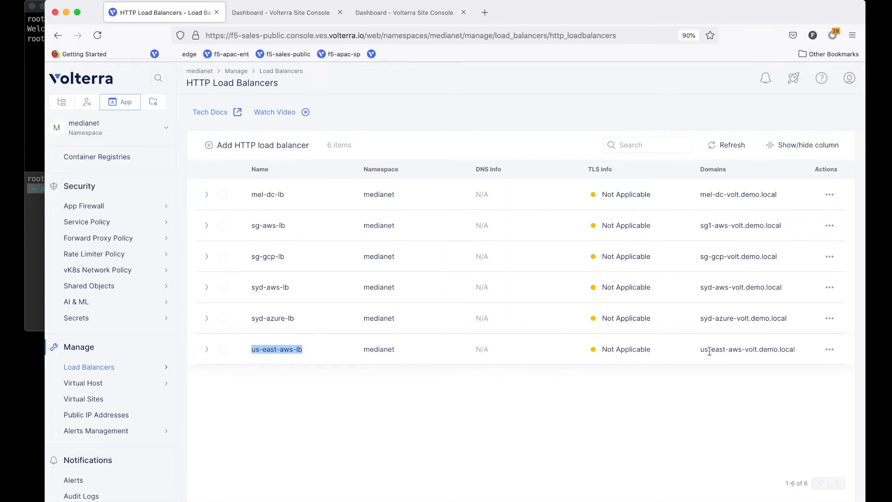
drag(701, 352, 791, 349)
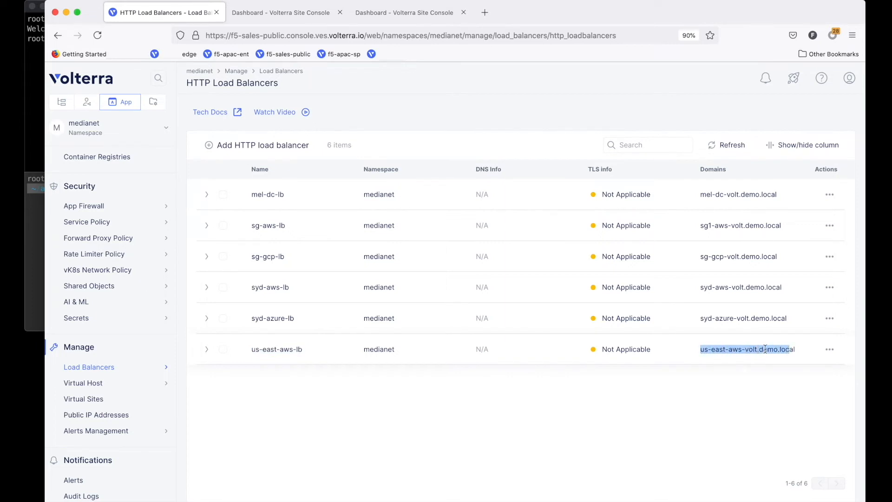
Step: Open us-east-aws-lb for editing, check its domain, and open its custom VIP advertisement configuration
click(830, 350)
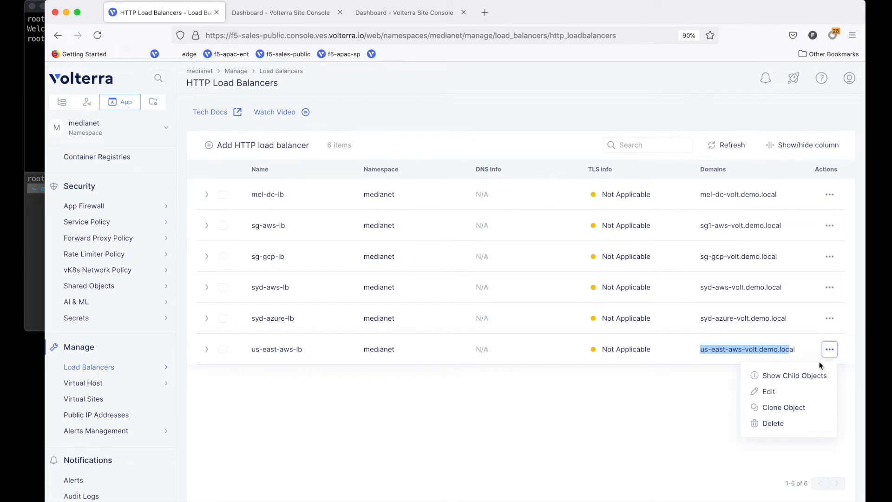
click(798, 393)
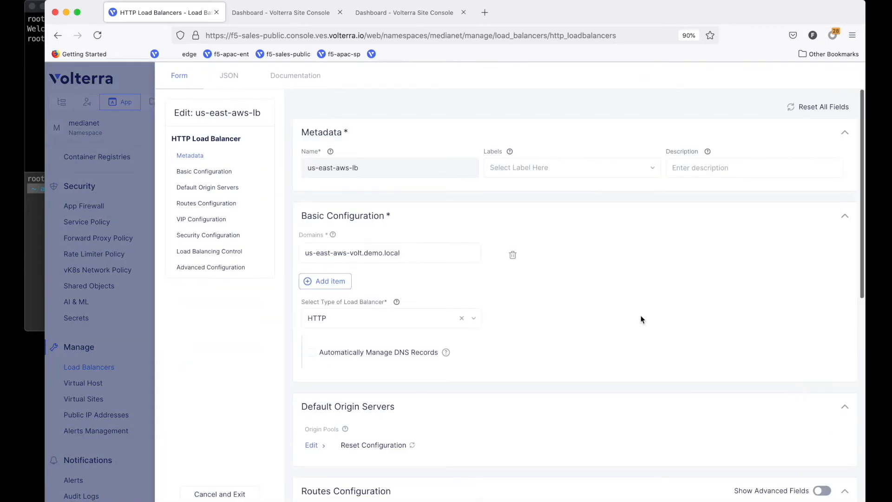
triple_click(431, 254)
scroll(563, 348, down, 2)
scroll(563, 348, down, 6)
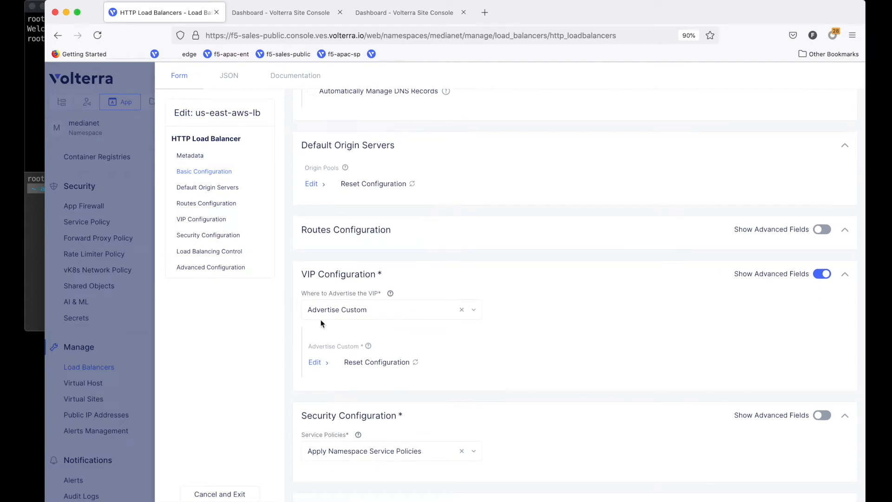
click(315, 362)
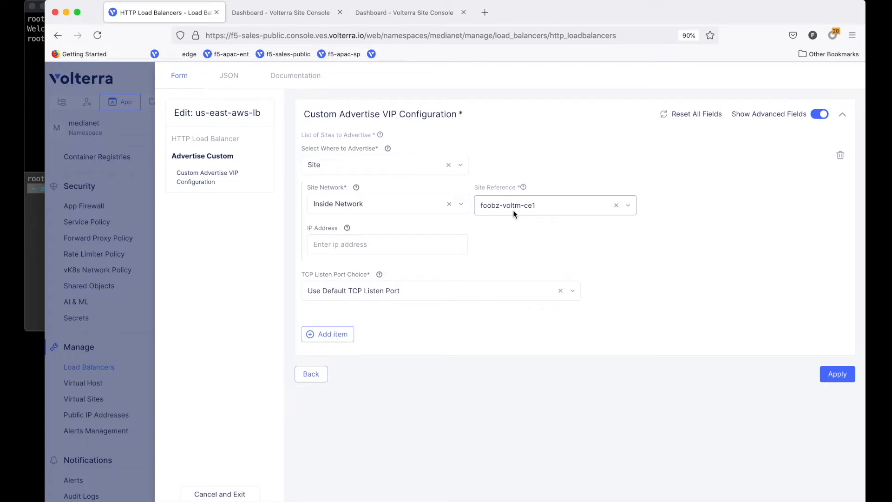
Step: Switch to the terminal and clear the Mel On-Prem and SYD Azure sessions
click(40, 243)
click(569, 243)
text(clear)
key(Return)
click(582, 134)
text(clear)
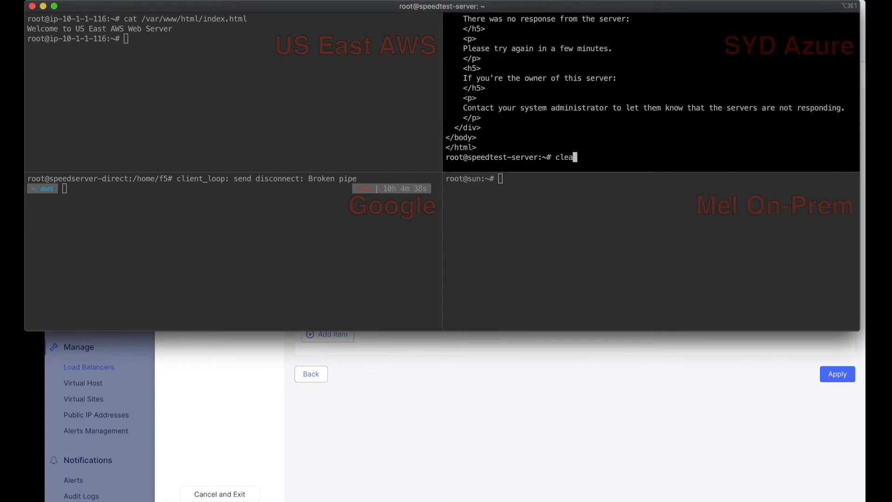
key(Return)
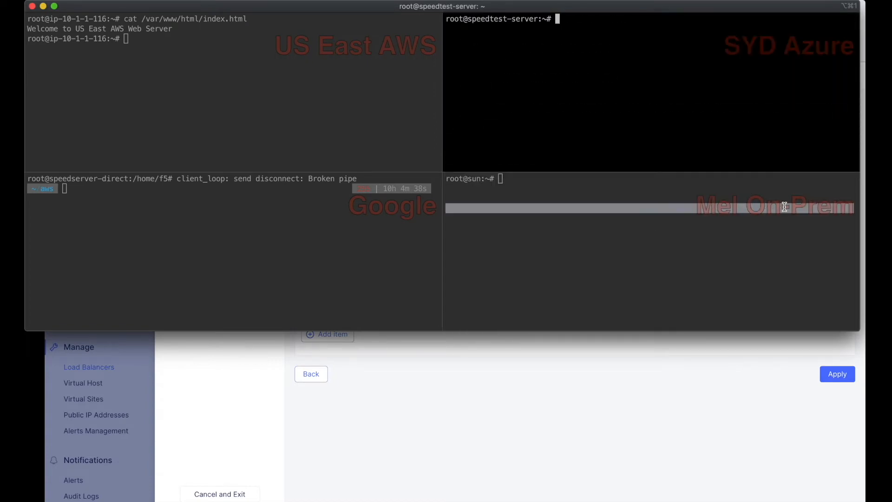
Step: List the home directory and print /etc/hosts in the Mel On-Prem session, and highlight the us-east-aws-volt.demo.local entry's IP
click(623, 243)
text(ls)
key(Return)
text(cat /etc/hosts)
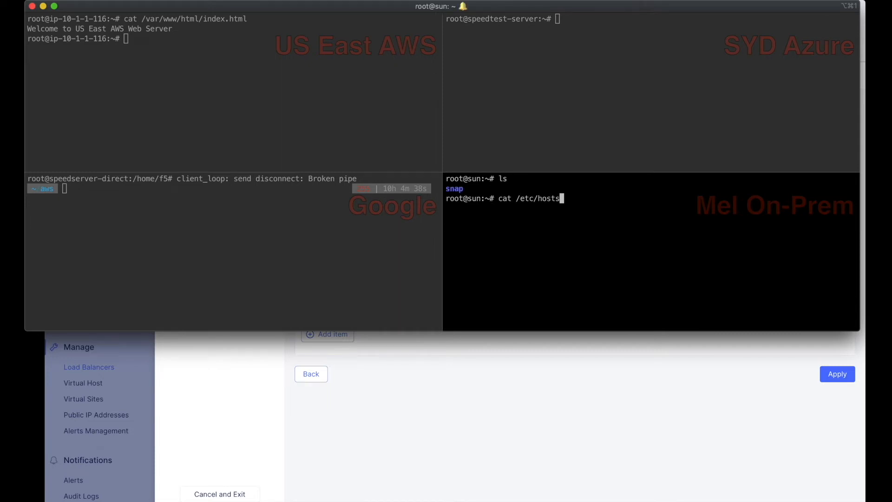
key(Return)
drag(622, 239, 495, 239)
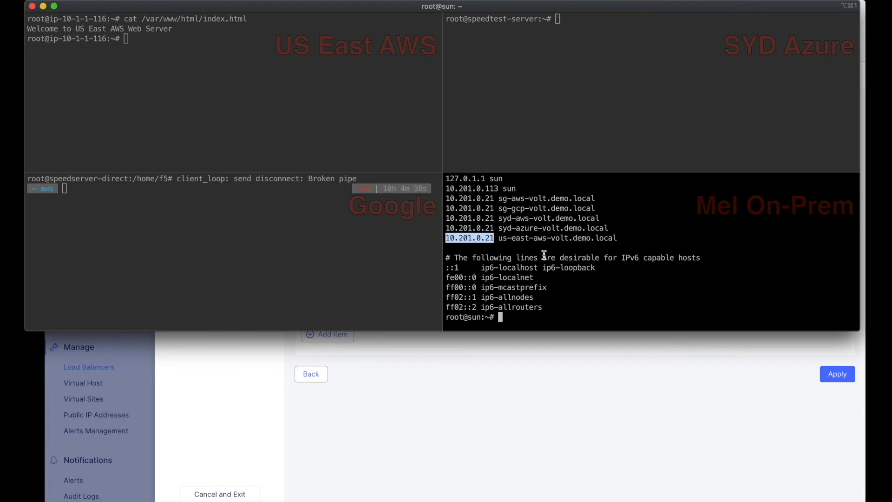
click(544, 255)
text(curl http://)
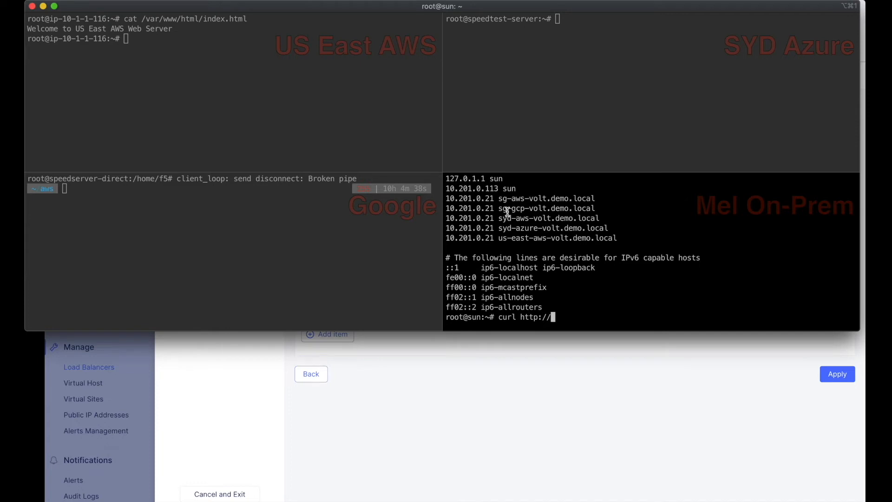
drag(498, 238, 616, 238)
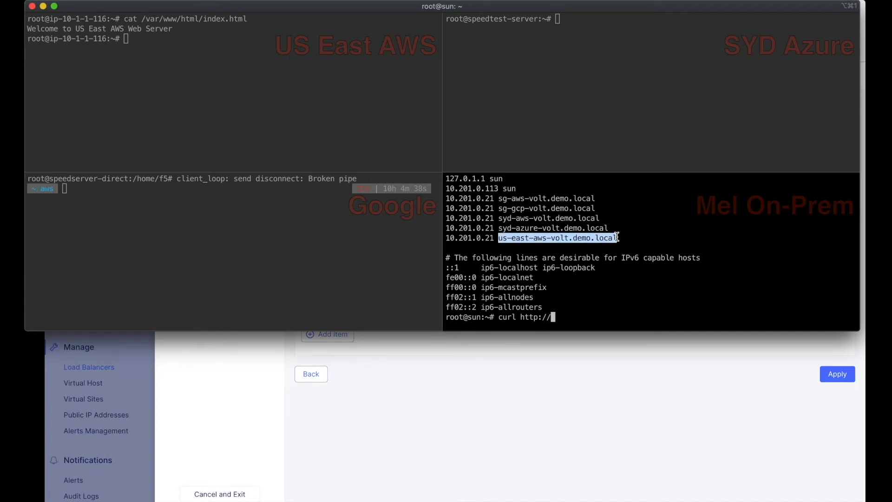
text(us-east-aws-volt.demo.local)
key(Return)
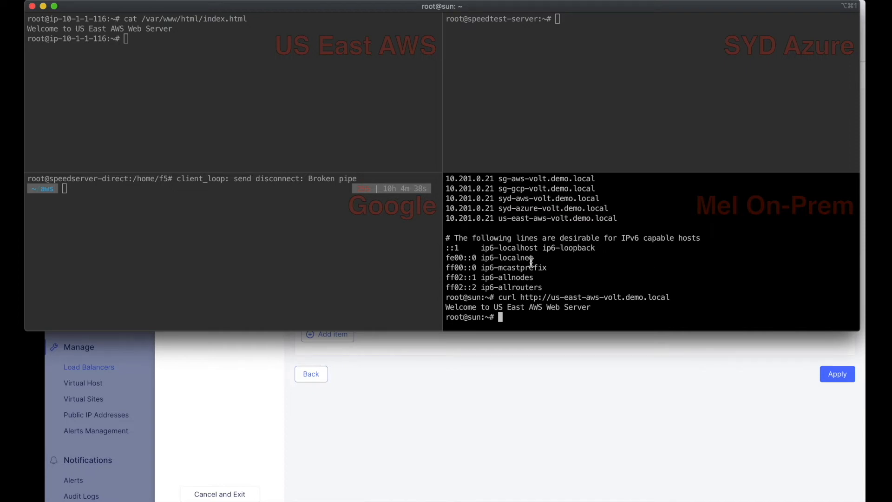
drag(494, 218, 446, 220)
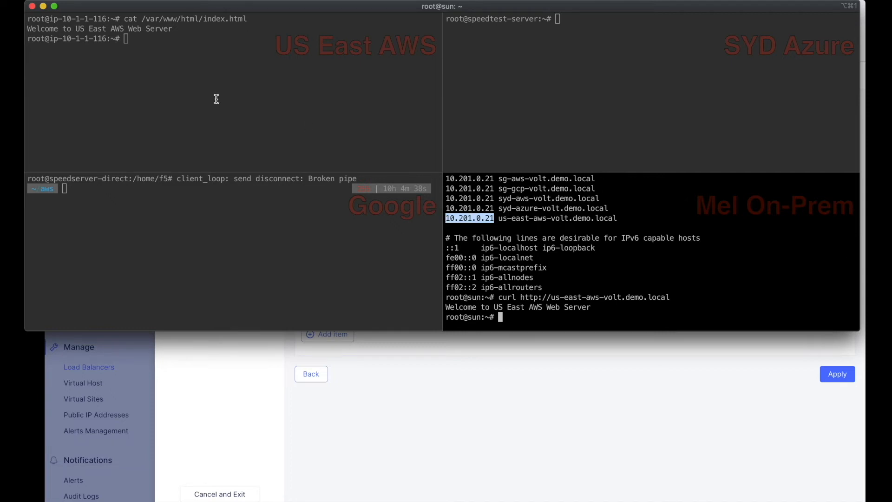
Step: Print /var/www/html/index.html in the US East AWS session and highlight the page's text
click(281, 44)
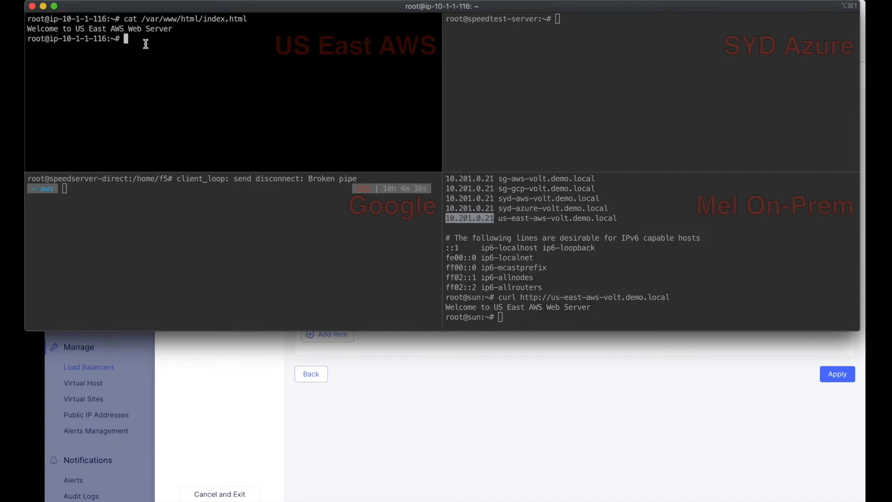
key(Up)
key(Return)
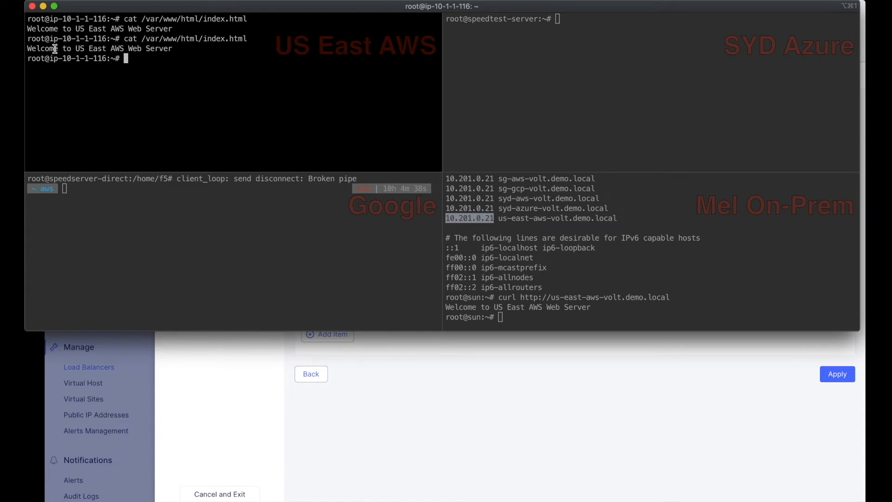
drag(29, 48, 169, 48)
Step: Highlight the curl command's URL and the us-east-aws-volt.demo.local entry's IP in the Mel On-Prem session
click(470, 195)
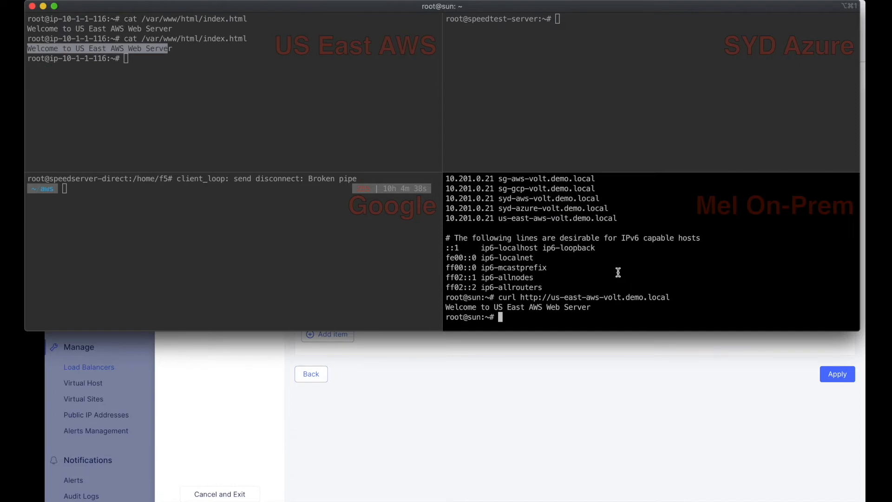
drag(447, 298, 635, 297)
click(573, 318)
drag(520, 297, 673, 297)
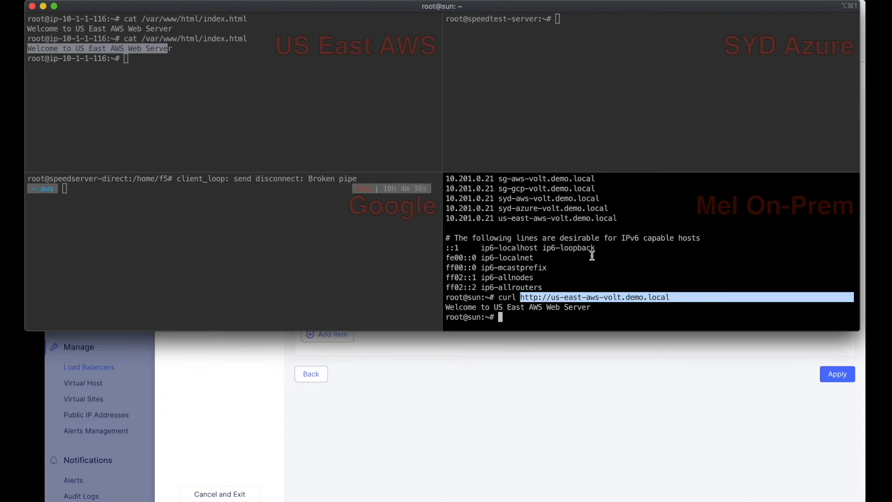
drag(447, 219, 494, 218)
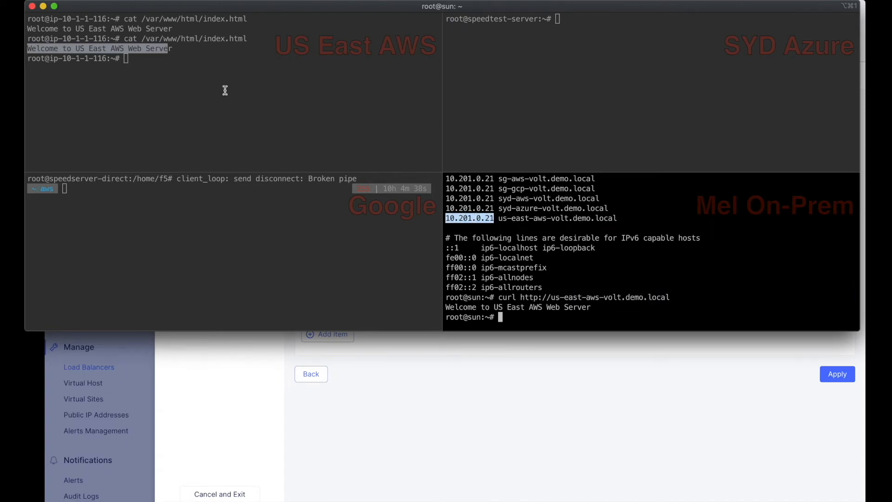
Step: Print /etc/hosts in the SYD Azure session and review its demo.local entries
click(628, 95)
text(cat /etc/)
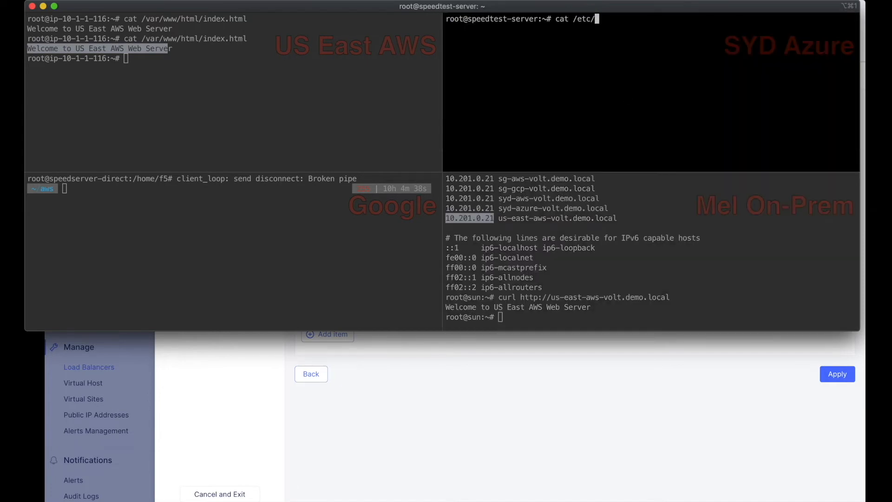
text(hosts)
key(Return)
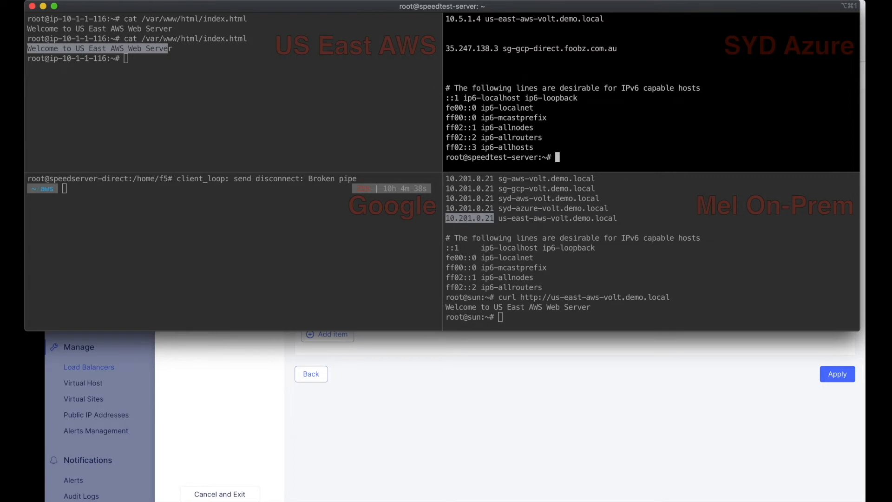
scroll(579, 70, up, 2)
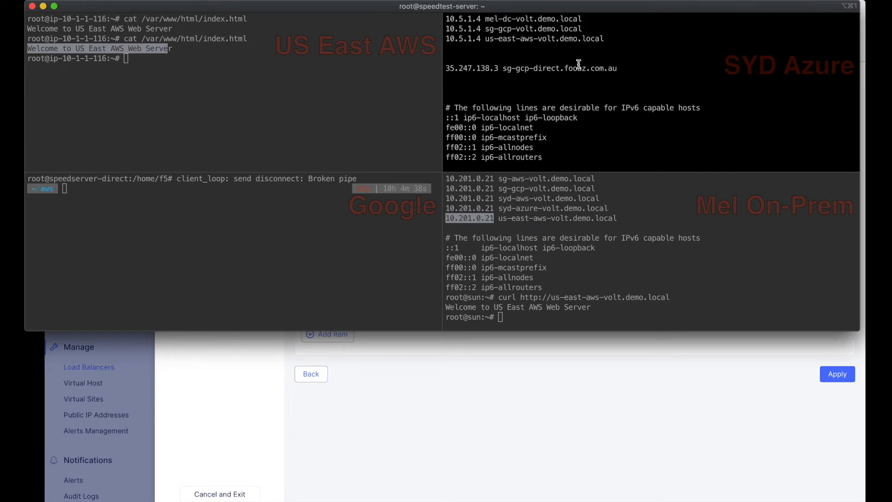
Step: Copy the curl command for us-east-aws-volt.demo.local from the Mel On-Prem session and run it in the SYD Azure session
click(594, 273)
drag(498, 297, 669, 297)
key(super+c)
click(669, 148)
key(super+v)
key(Return)
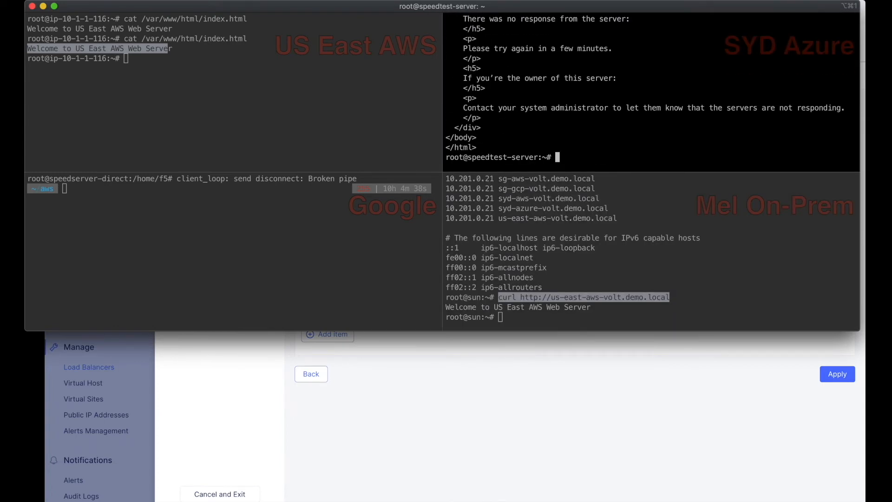
Step: Repeat the us-east-aws-volt.demo.local request in the SYD Azure session with the -iv options and examine the response headers
key(super+v)
text(-iv)
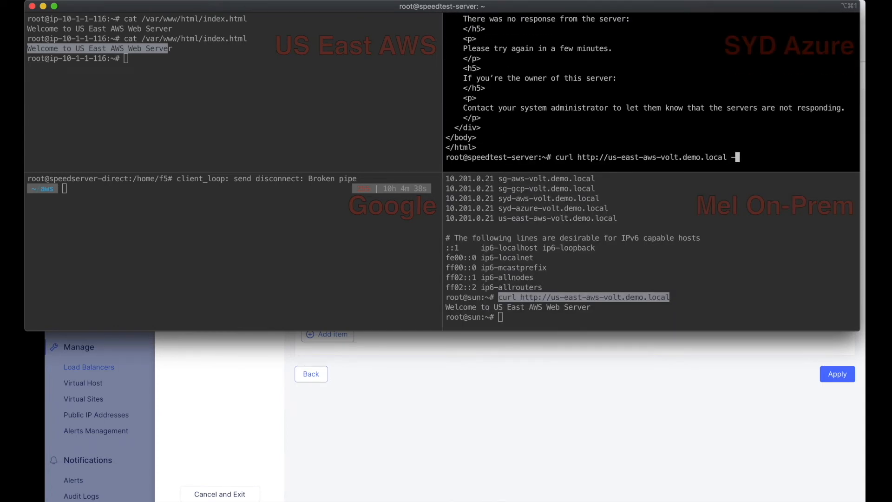
key(Return)
scroll(619, 122, up, 2)
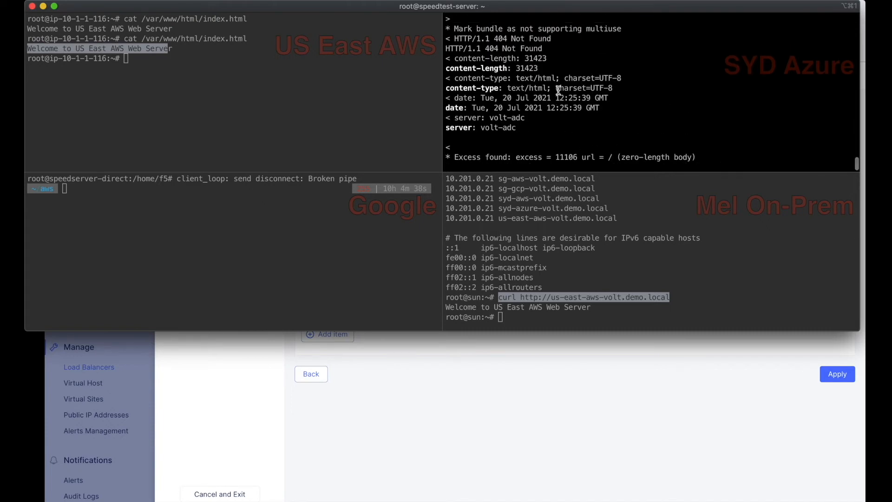
scroll(619, 122, down, 2)
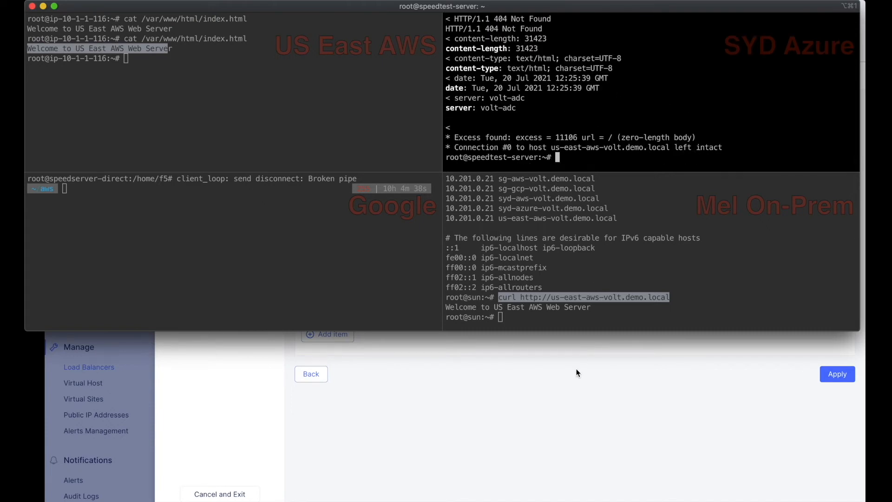
Step: Switch to the browser and add a second advertisement item to us-east-aws-lb's custom VIP configuration, with foobz-azure-syd1 as site reference
click(566, 378)
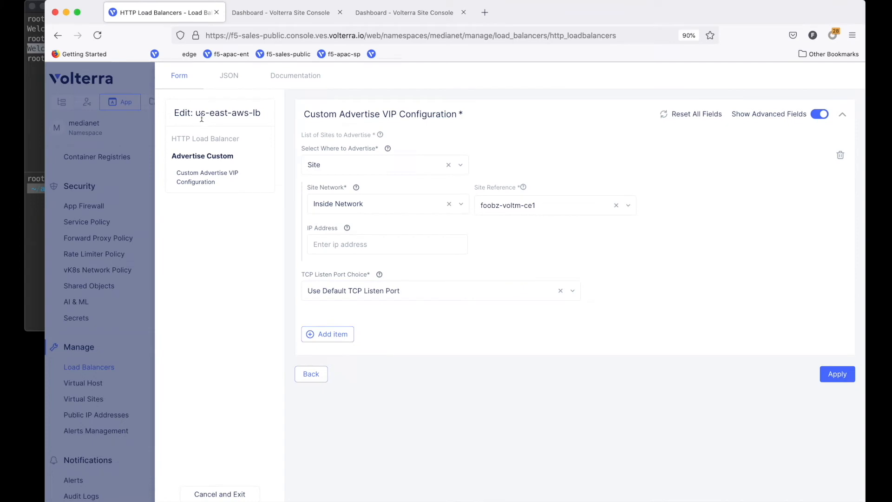
drag(196, 113, 262, 114)
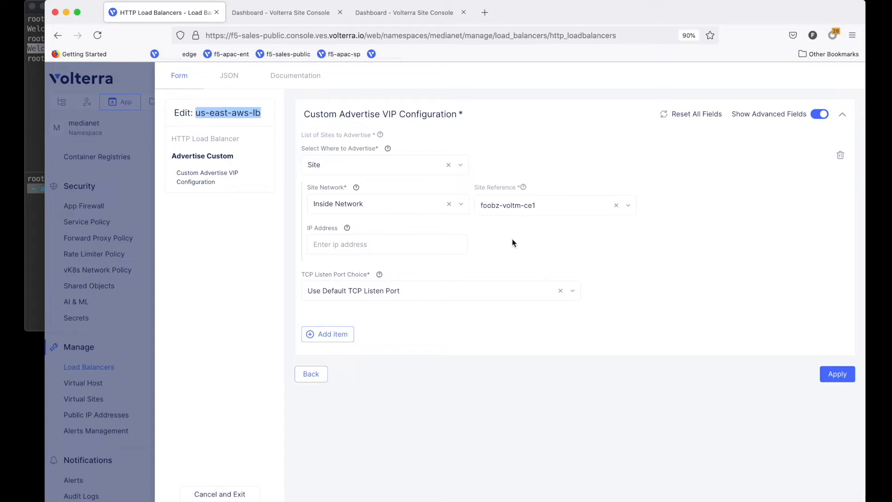
click(341, 335)
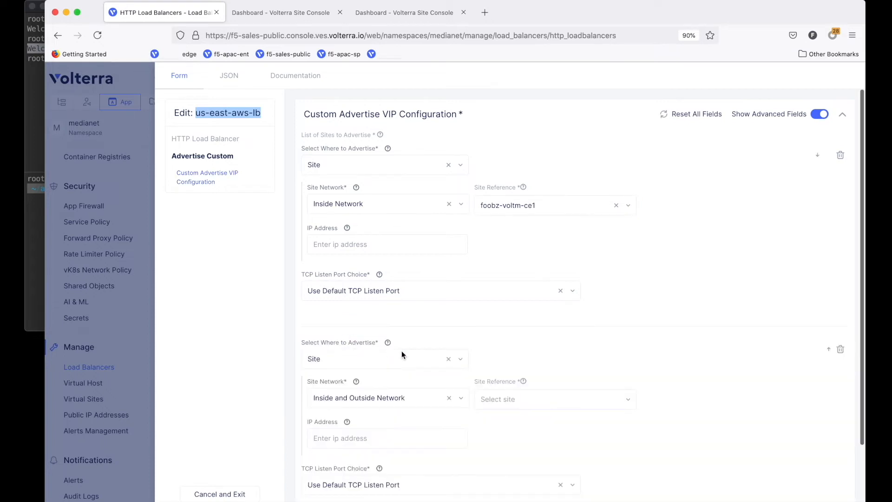
scroll(404, 358, down, 2)
click(531, 329)
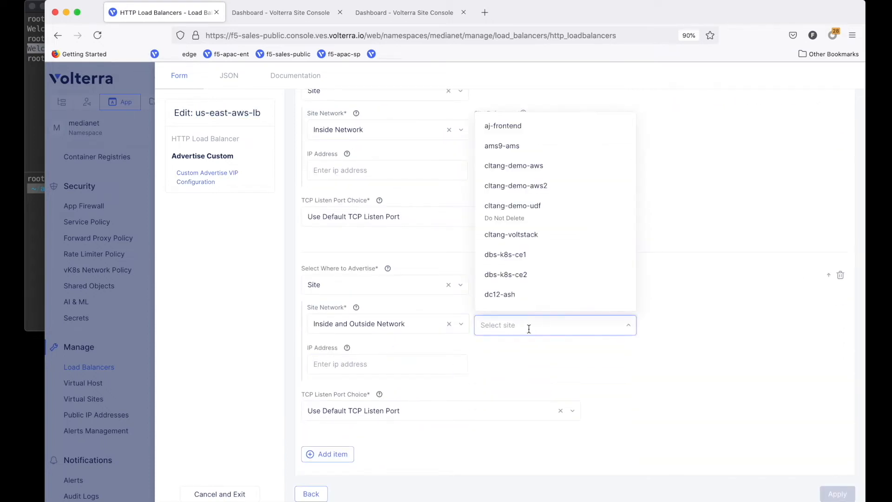
text(azure)
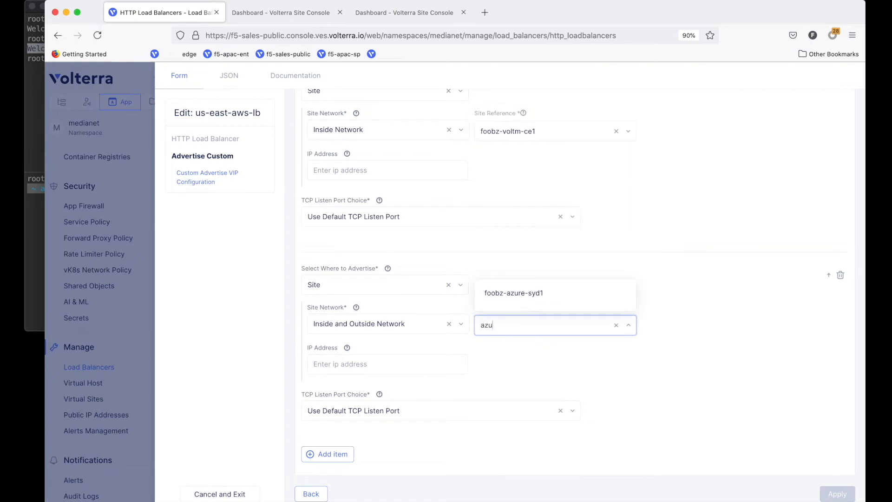
click(540, 294)
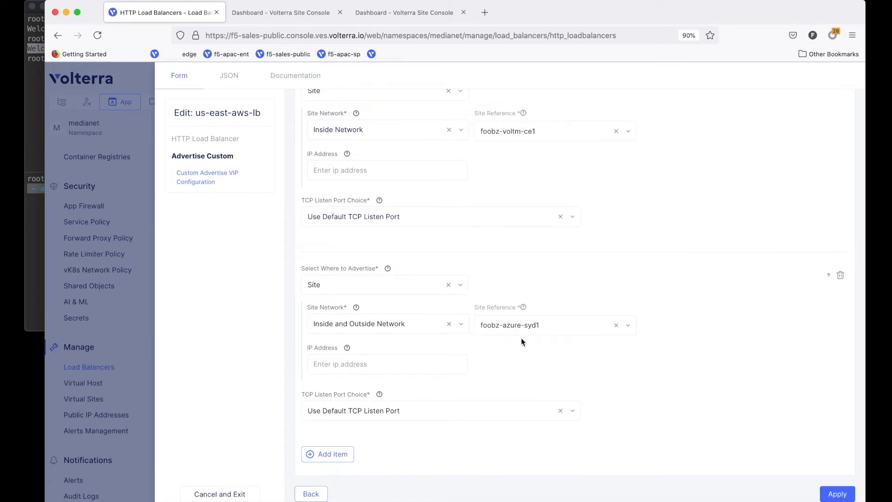
Step: Apply the custom VIP advertisement and save us-east-aws-lb, highlighting its name and domain in the load balancer list
click(403, 364)
click(839, 494)
scroll(788, 474, down, 5)
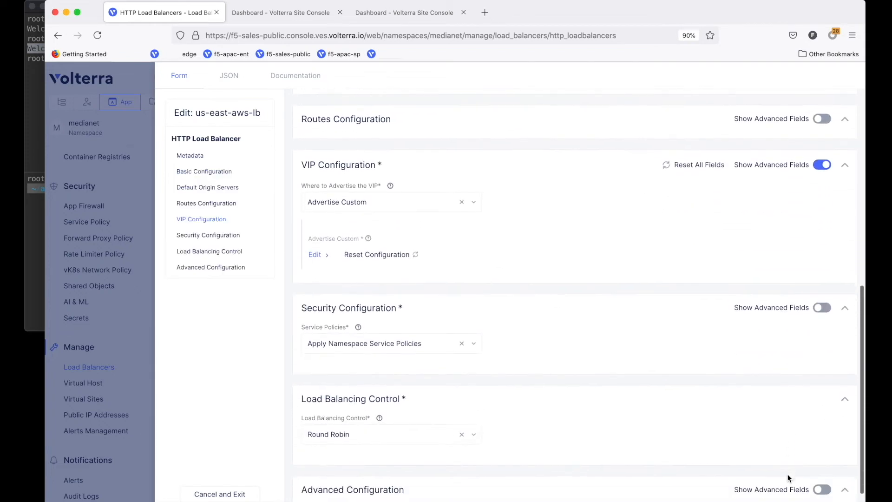
click(832, 494)
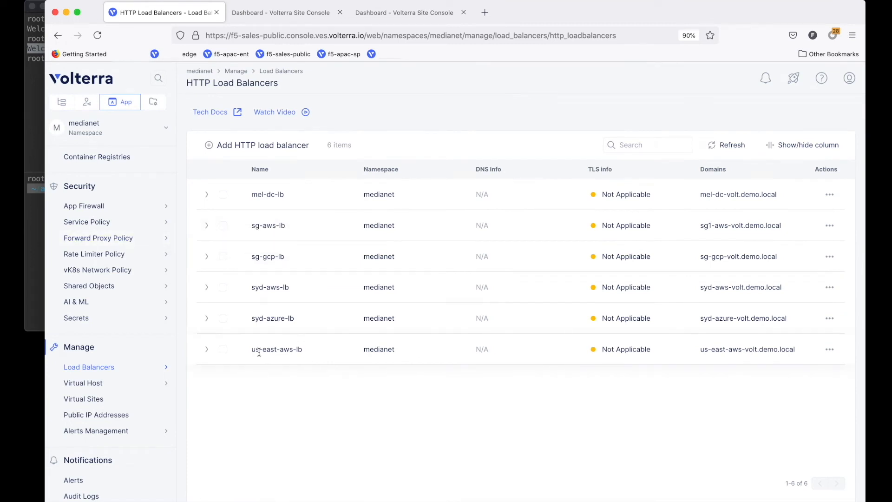
drag(252, 351, 280, 351)
drag(700, 350, 796, 349)
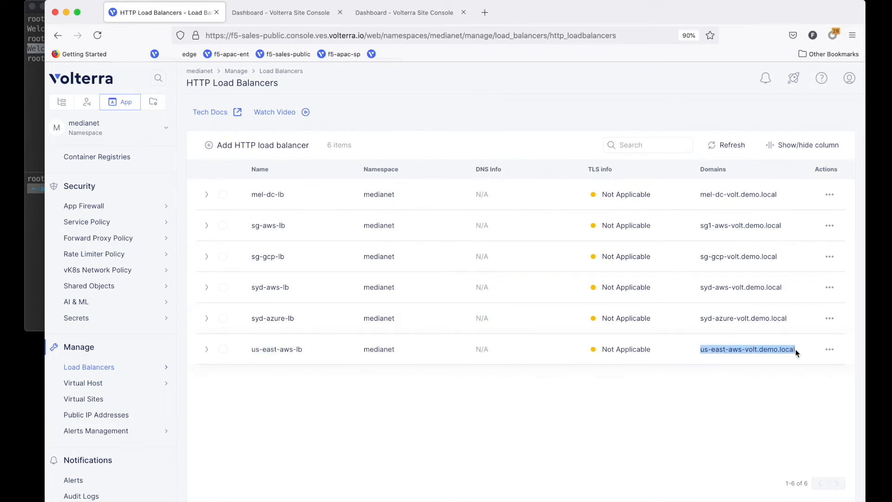
click(30, 266)
double_click(694, 90)
key(Up)
key(BackSpace)
key(BackSpace)
key(BackSpace)
key(Return)
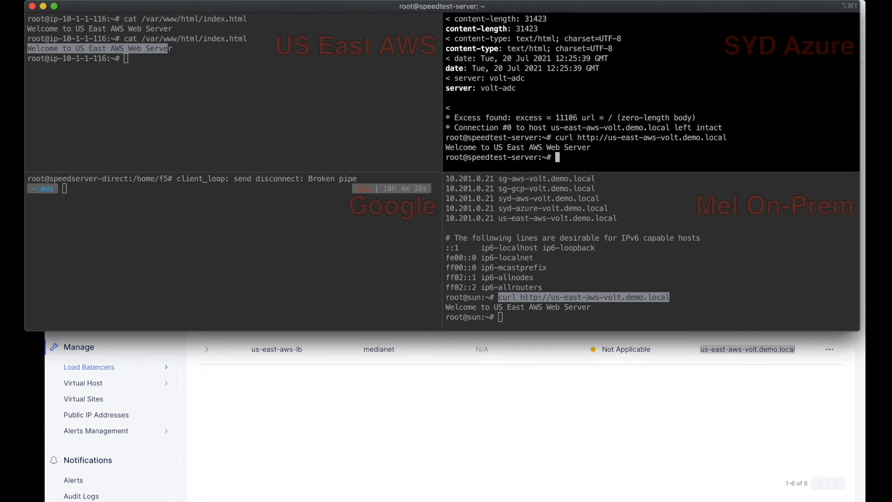
key(Return)
key(Return)
key(Up)
key(Return)
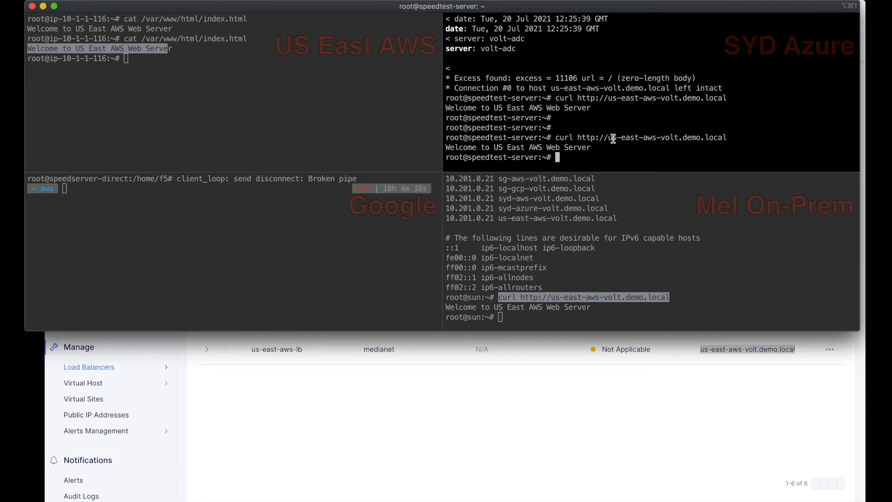
drag(609, 138, 727, 138)
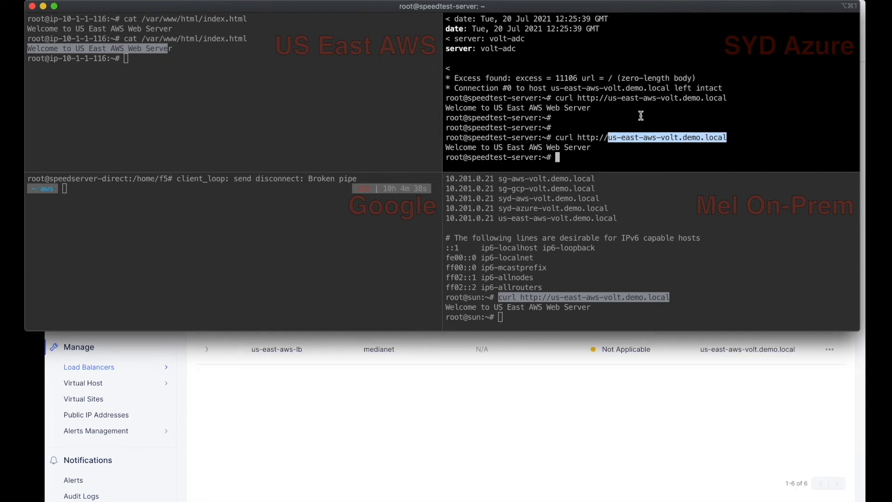
Step: Print /etc/hosts in the SYD Azure session again and highlight the us-east-aws-volt.demo.local entry's IP and hostname
scroll(642, 115, up, 8)
scroll(641, 116, down, 8)
text(cat /etc/hosts)
key(Return)
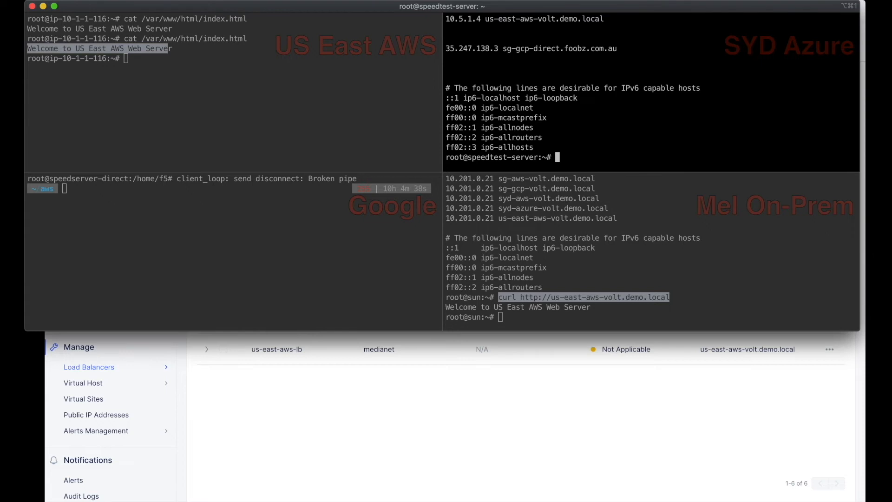
scroll(600, 106, up, 3)
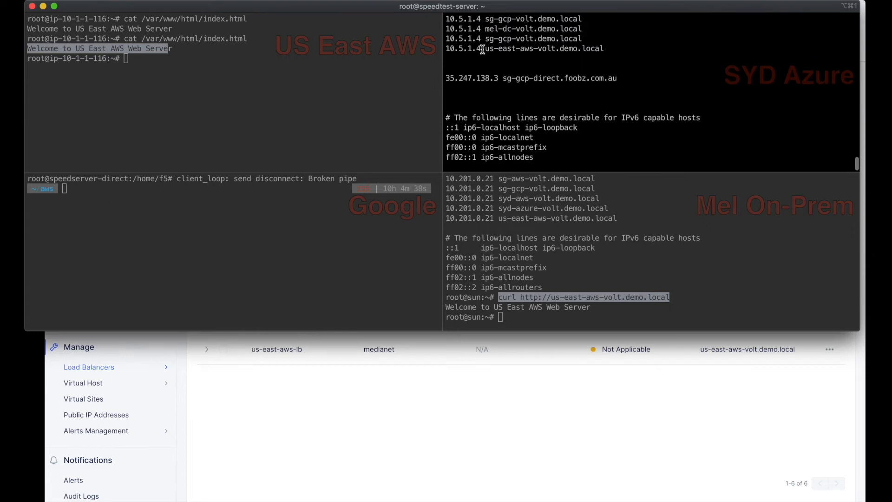
drag(483, 49, 449, 47)
click(580, 103)
drag(486, 49, 606, 49)
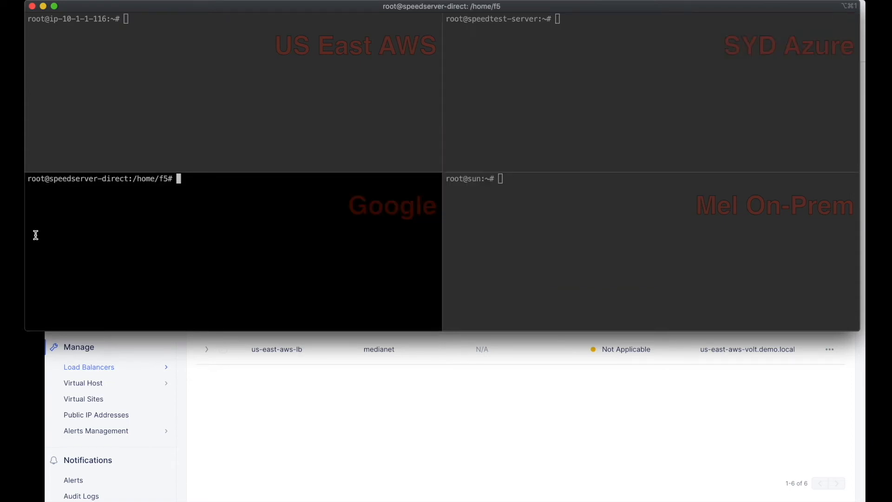
click(147, 109)
click(514, 235)
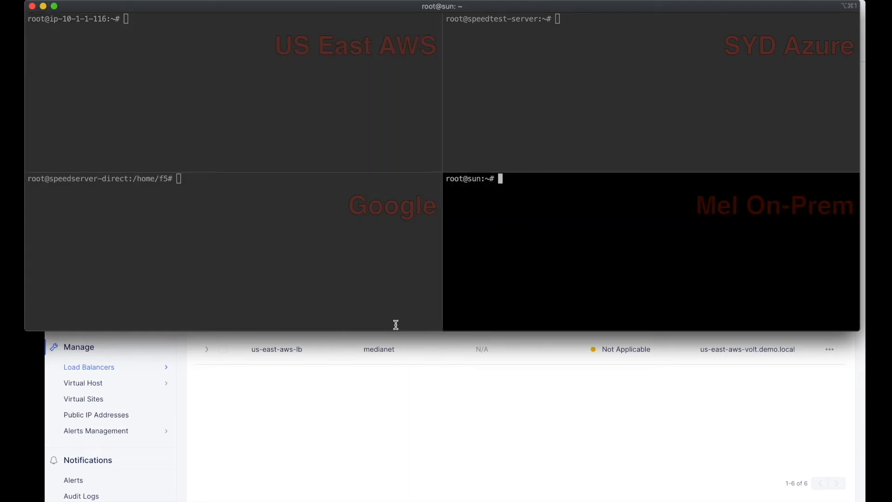
Step: Switch to the browser, open the system-level Virtual Networks list, and highlight foobz-global
click(340, 391)
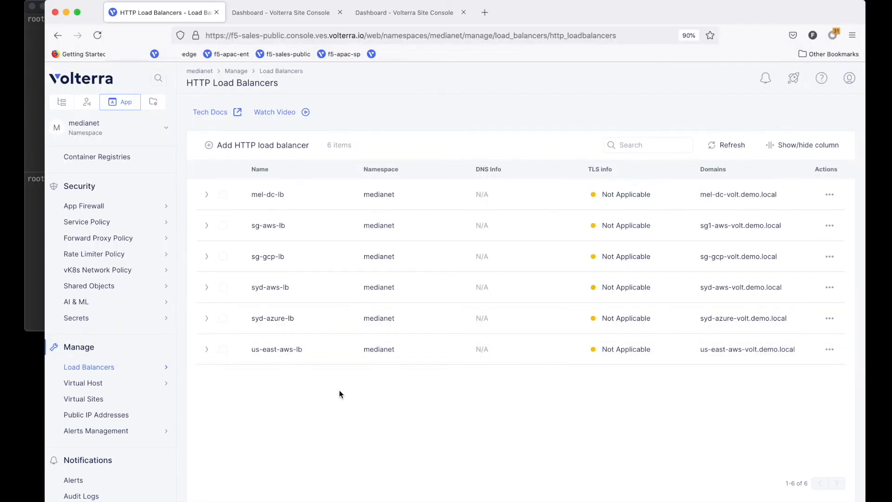
click(61, 104)
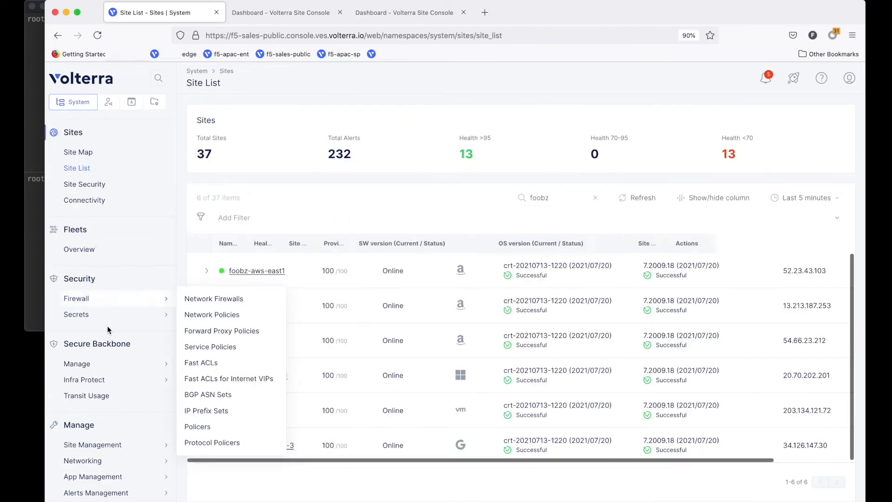
scroll(119, 426, down, 2)
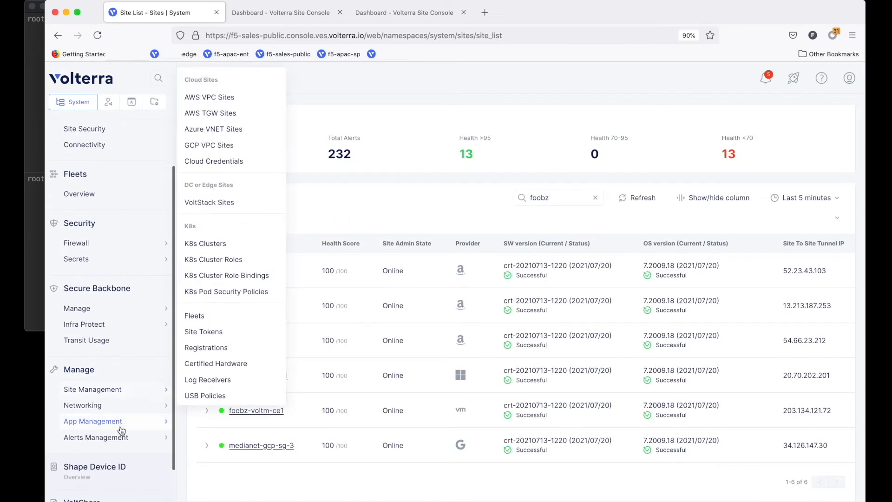
mouse_move(130, 371)
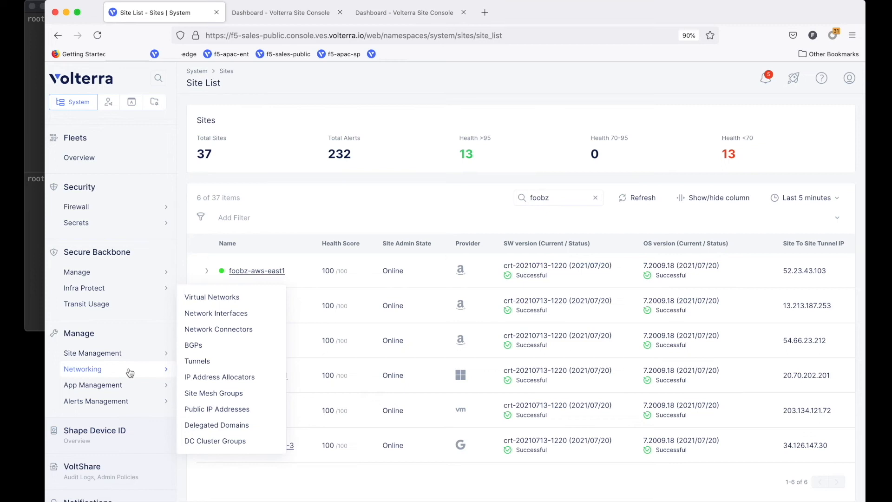
click(237, 302)
drag(251, 168, 298, 170)
Step: Open foobz-global for editing, review the available network types, and exit without saving
click(830, 169)
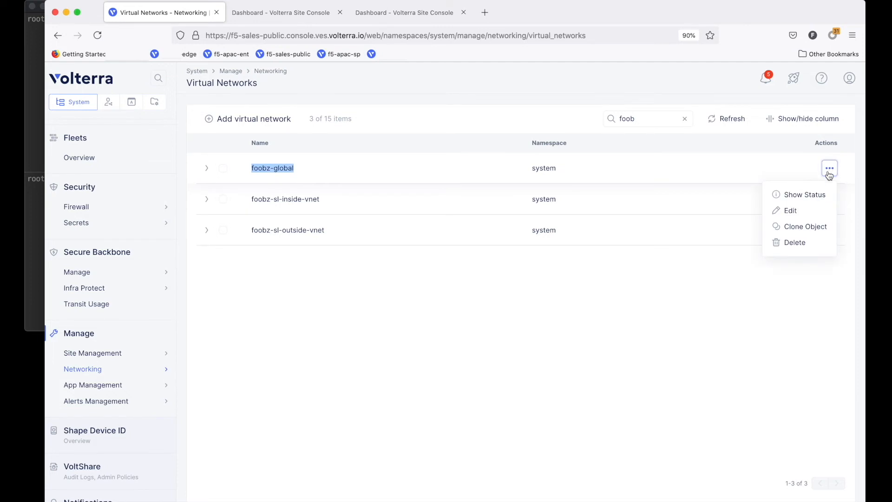
click(796, 209)
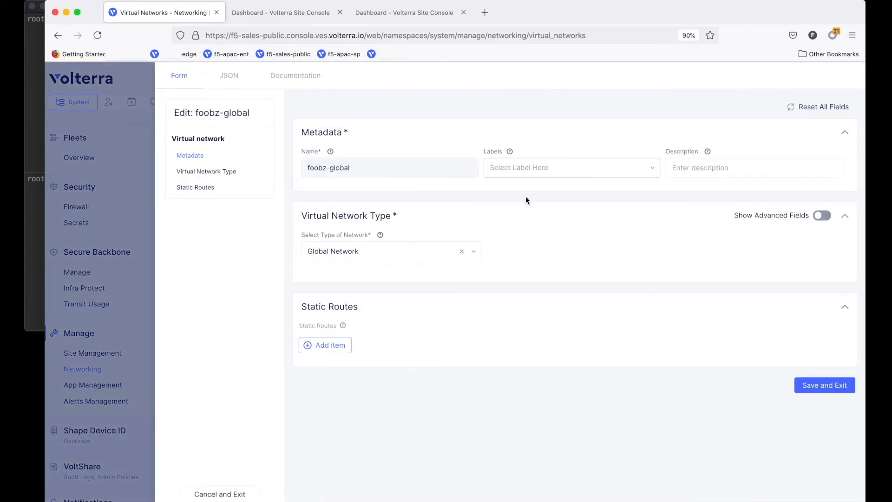
click(381, 252)
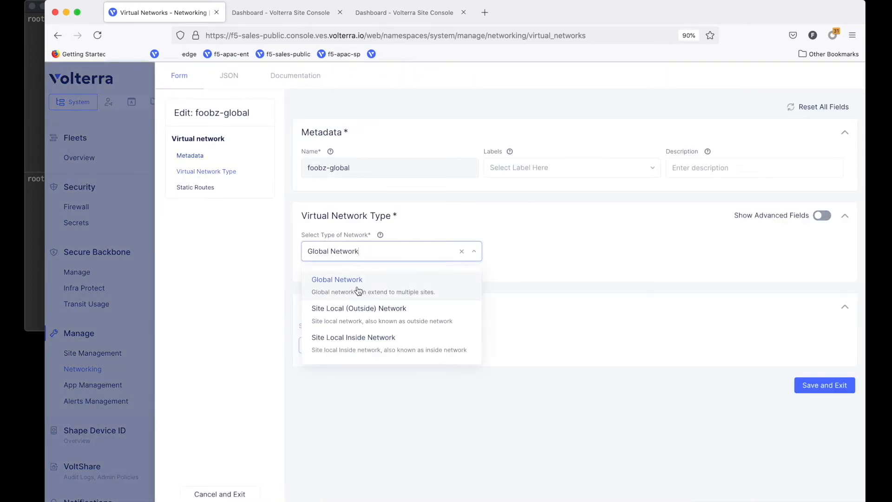
click(338, 372)
click(218, 492)
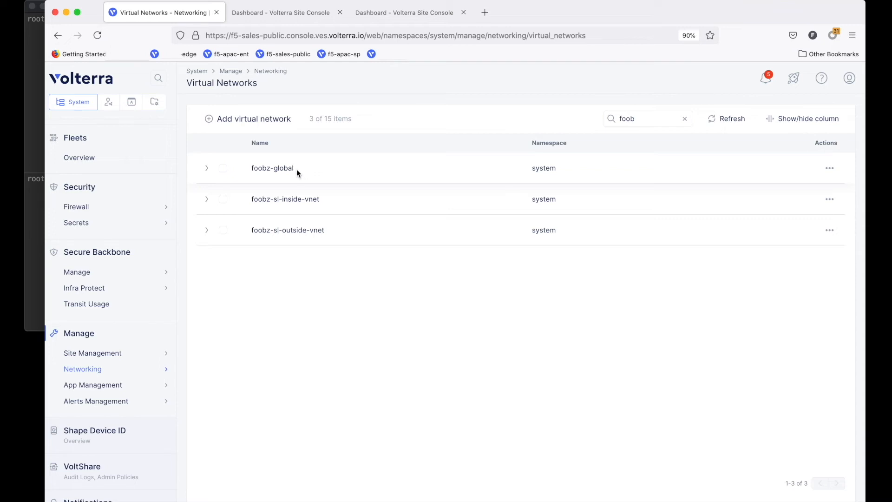
Step: Examine the foobz-sitemesh-net-connector configuration among the network connectors, highlighting its name first, and exit without saving
mouse_move(159, 361)
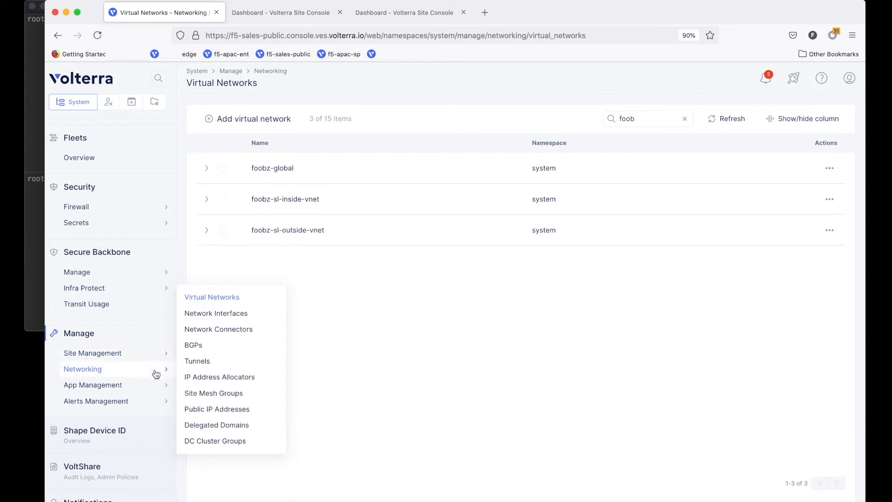
click(231, 332)
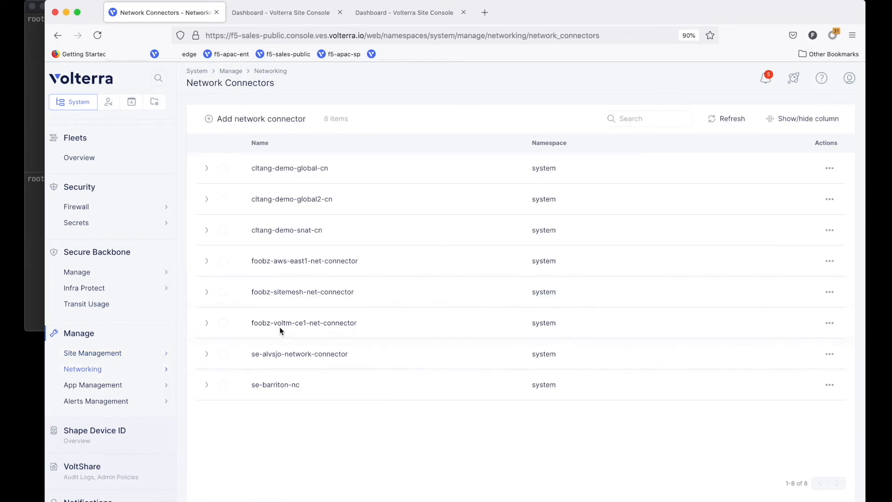
drag(252, 294, 361, 290)
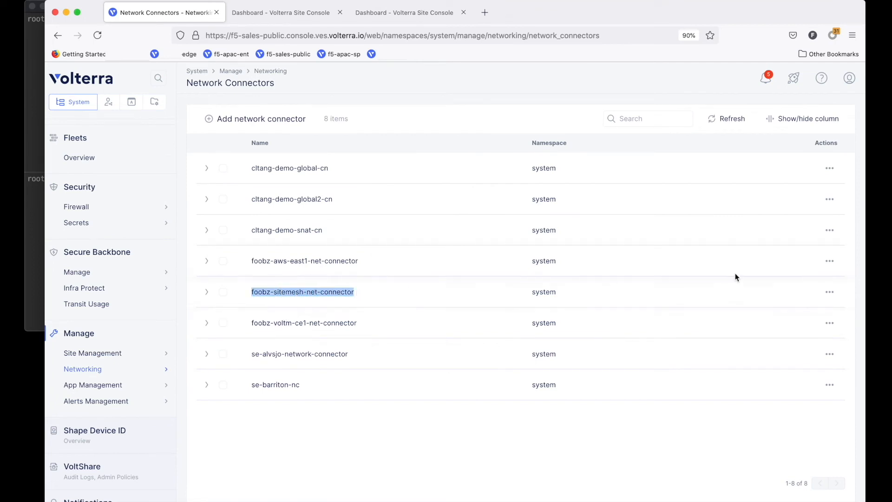
click(830, 291)
click(768, 335)
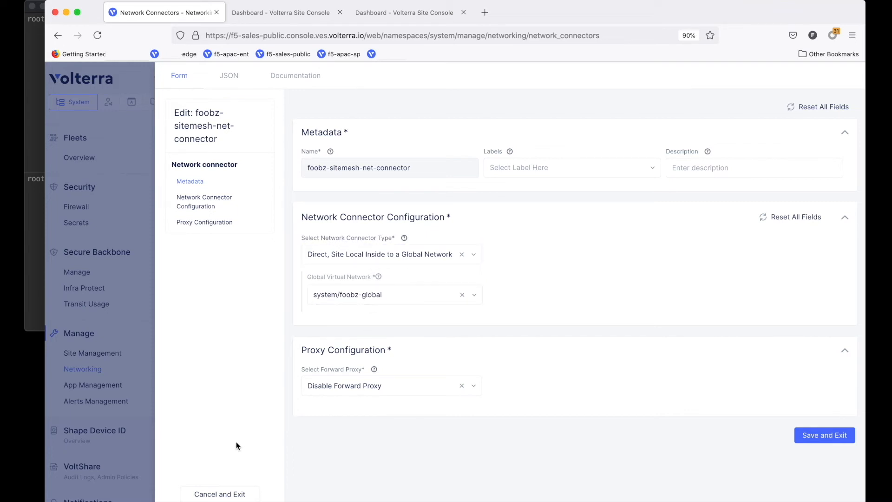
click(203, 493)
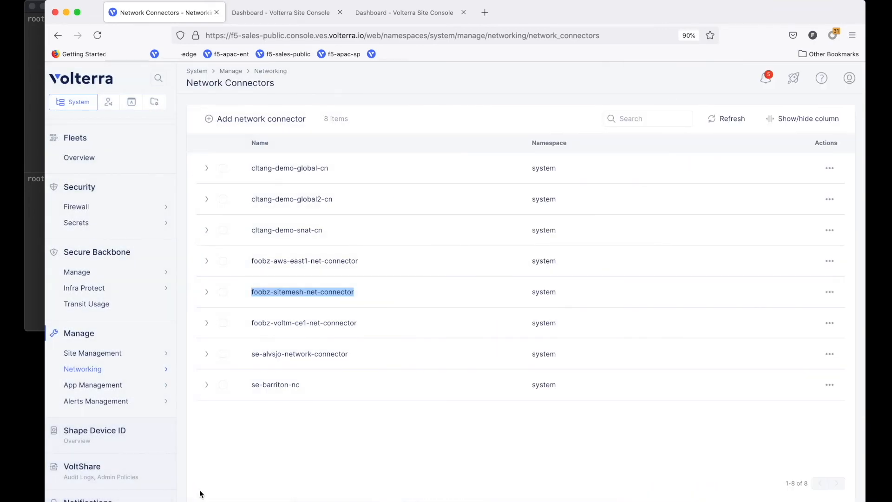
Step: Examine foobz-sitemesh-fleet's configuration through its network connectors and storage settings, highlighting its name first, and exit without saving
mouse_move(144, 368)
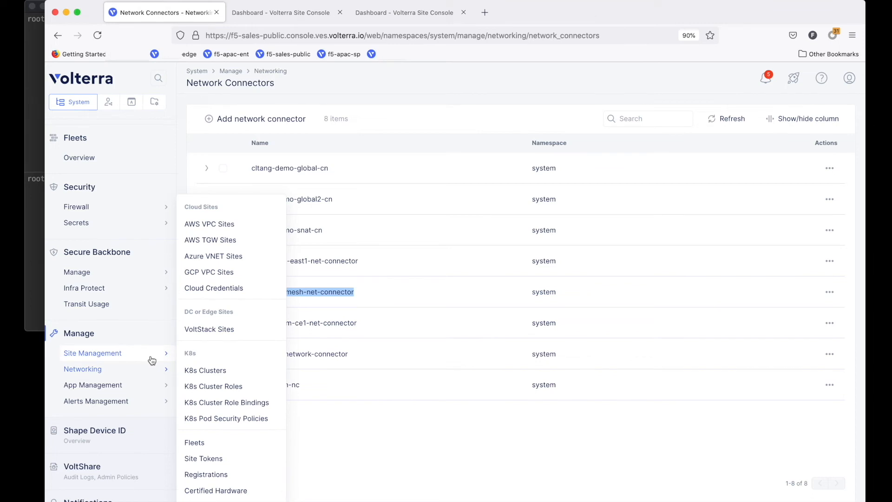
click(213, 442)
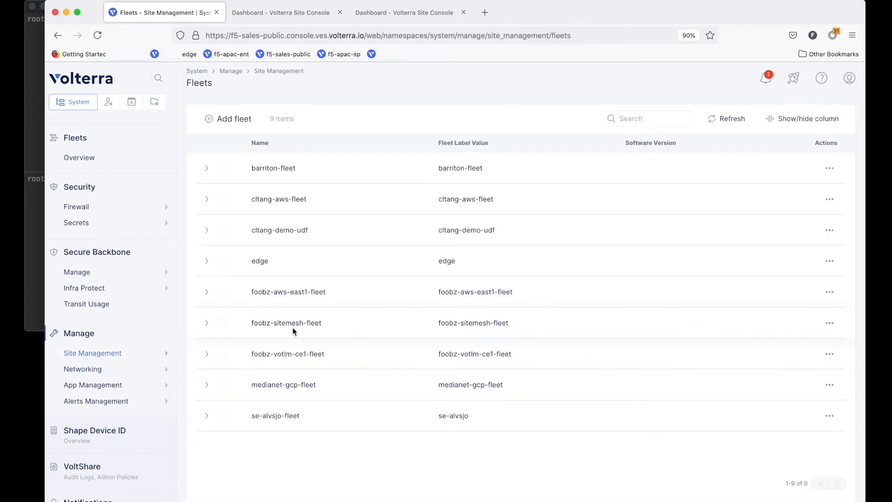
drag(250, 324, 320, 324)
click(829, 323)
click(792, 365)
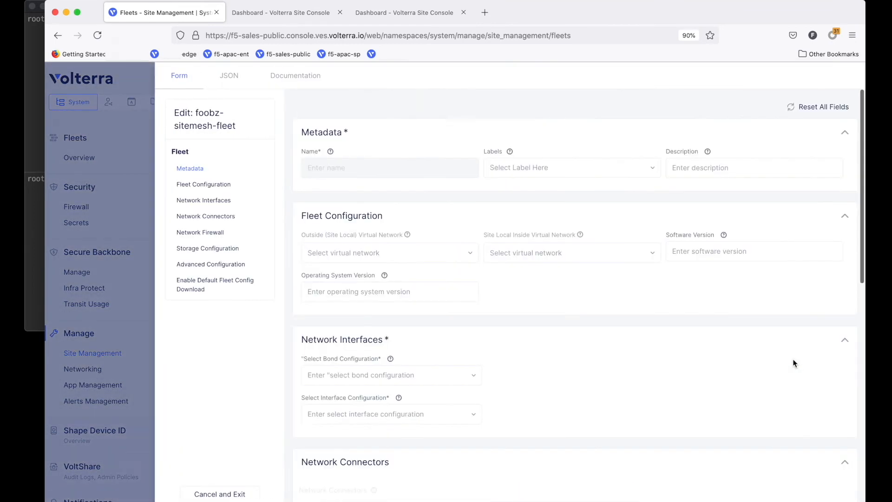
scroll(505, 397, down, 6)
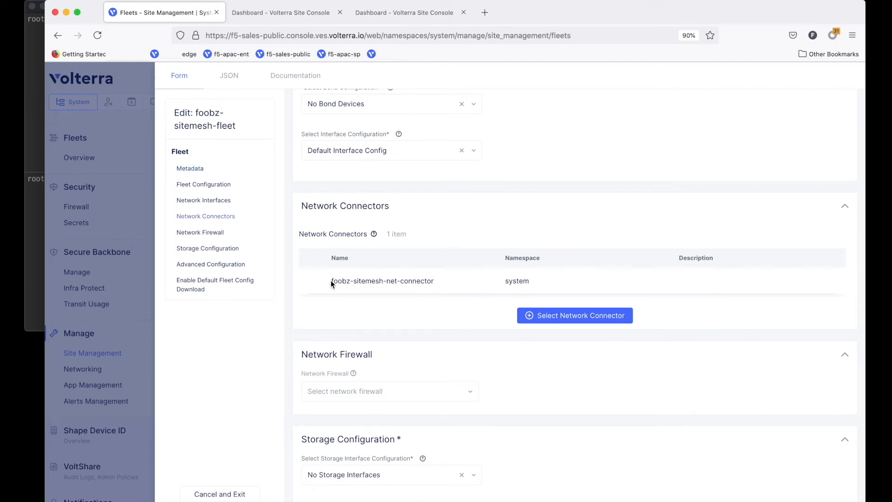
scroll(424, 305, down, 5)
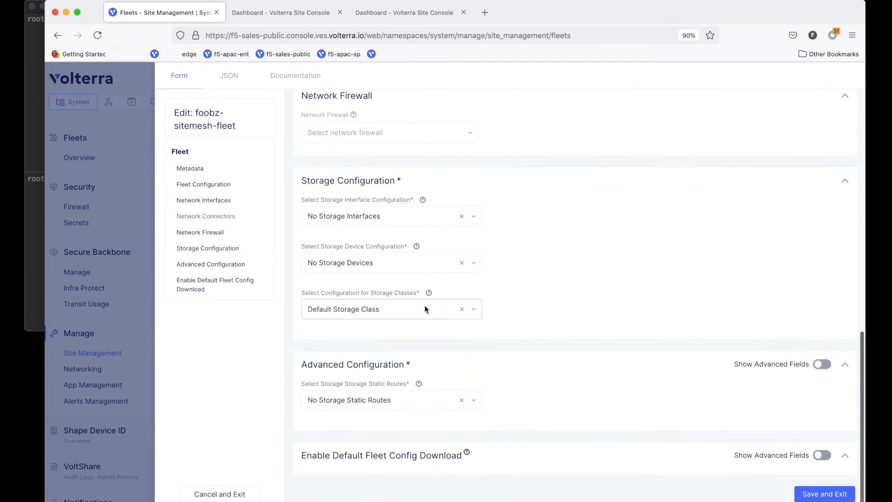
click(204, 495)
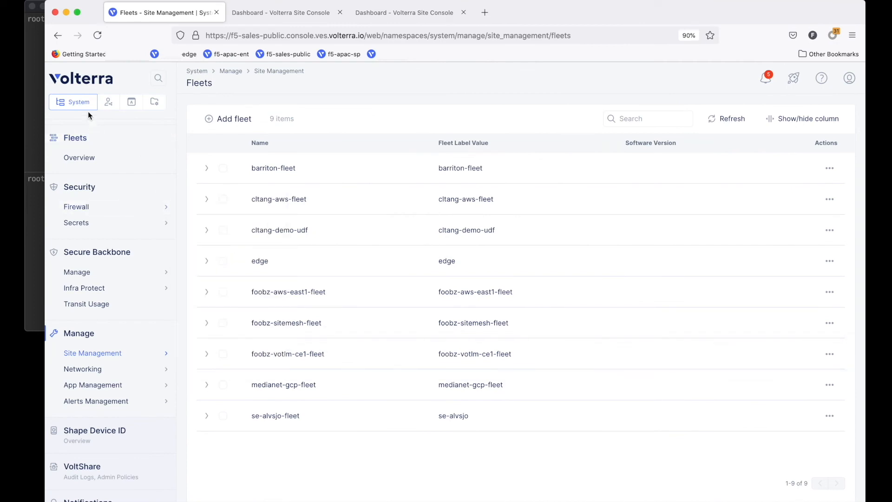
Step: Return to the site list, inspect the ves.io/fleet label of foobz-aws-east1 in its edit form, and cancel
scroll(90, 176, up, 3)
click(91, 169)
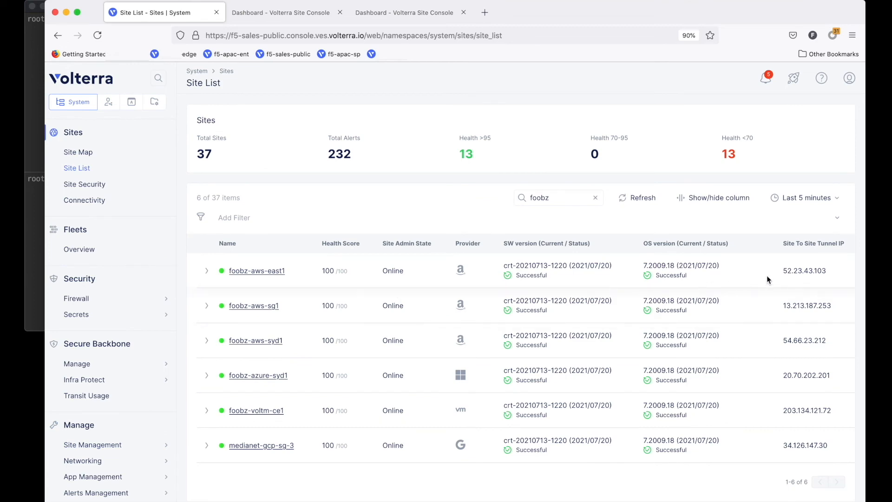
scroll(817, 270, right, 2)
click(824, 272)
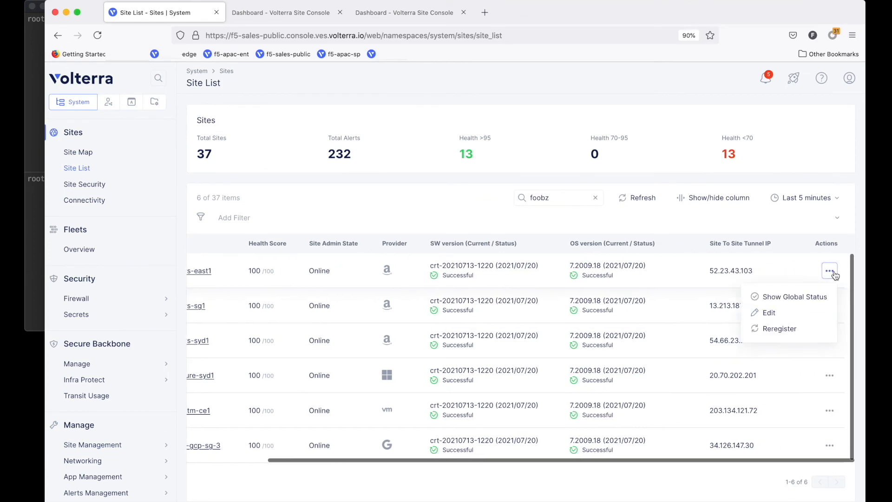
click(794, 315)
click(797, 204)
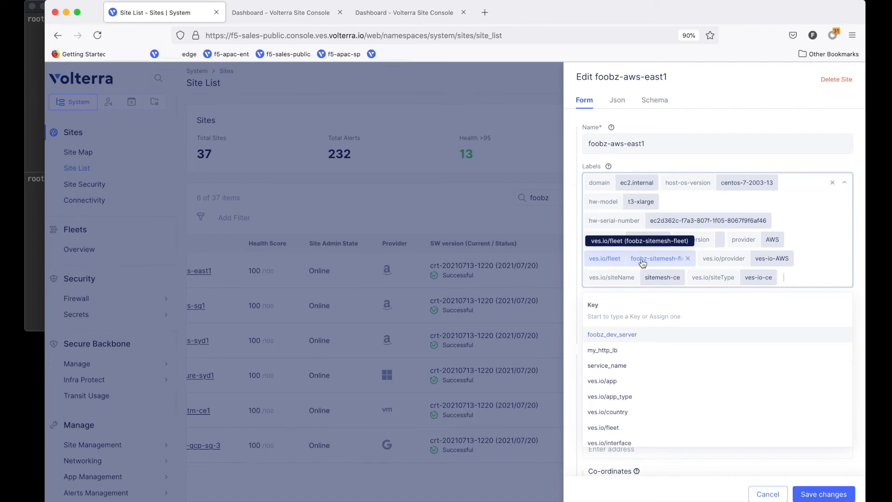
click(769, 491)
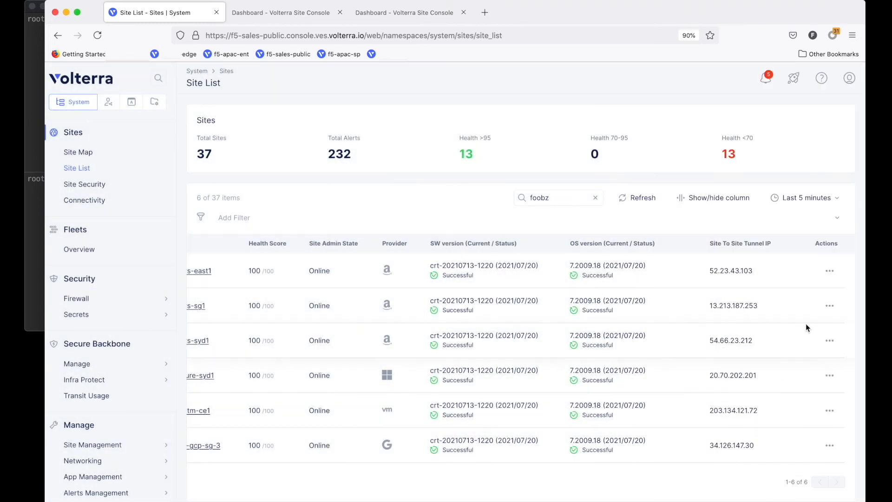
Step: Inspect the ves.io/fleet label of foobz-aws-sg1 in its edit form and cancel
click(830, 305)
click(791, 348)
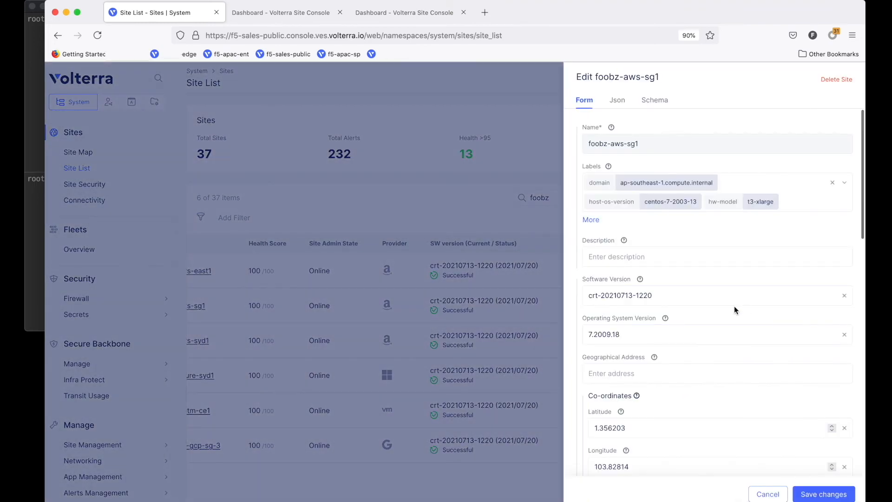
click(812, 203)
click(657, 259)
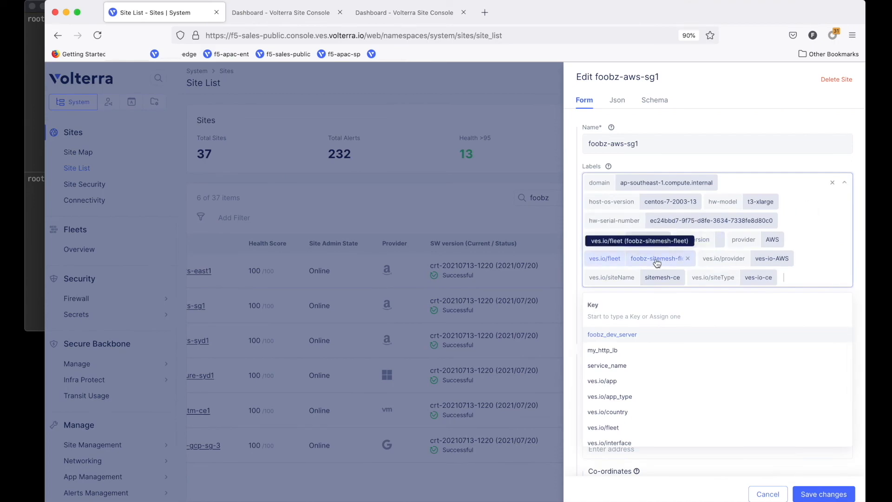
click(768, 494)
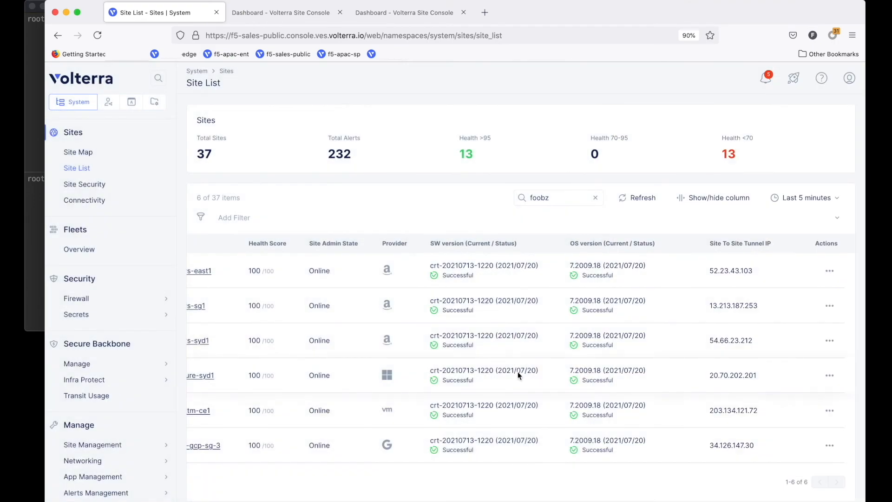
Step: Inspect the ves.io/fleet label of medianet-gcp-sg-3 in its edit form and cancel
scroll(481, 372, right, 3)
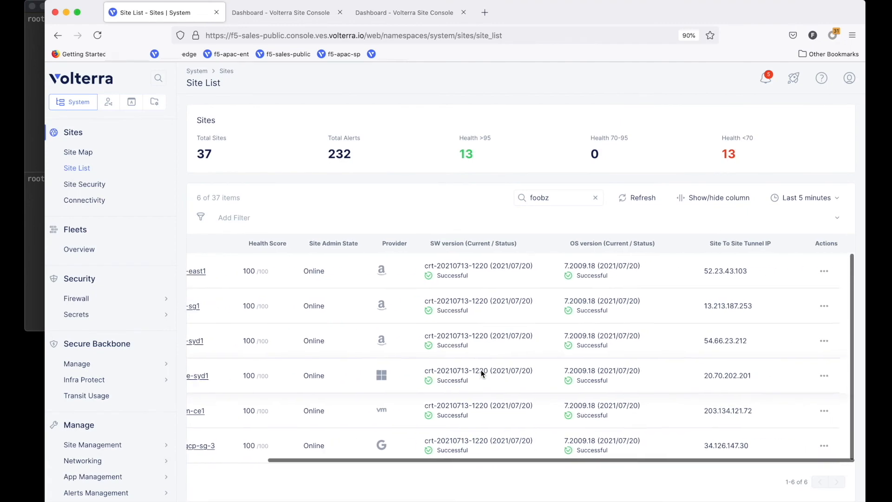
click(829, 445)
click(789, 403)
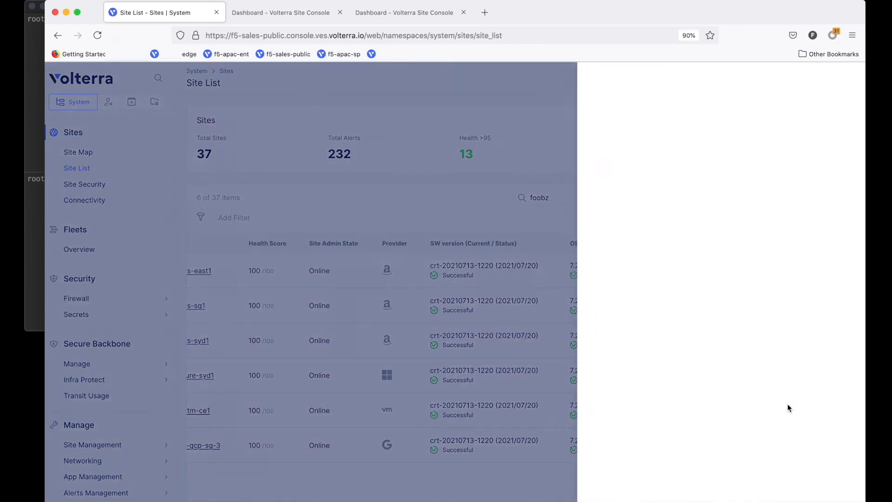
click(669, 200)
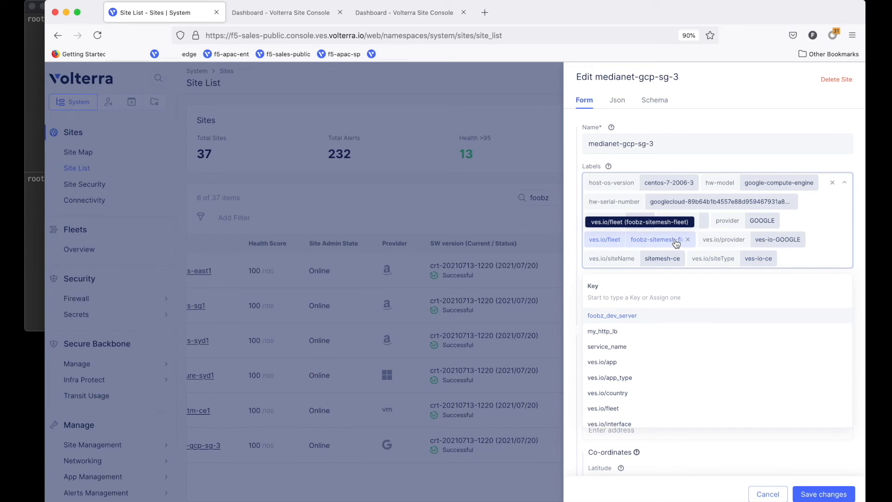
click(765, 492)
Step: Run the Show routes tool on site foobz-aws-sg1 with virtual network type VIRTUAL_NETWORK_SITE_LOCAL_INSIDE
scroll(342, 374, left, 3)
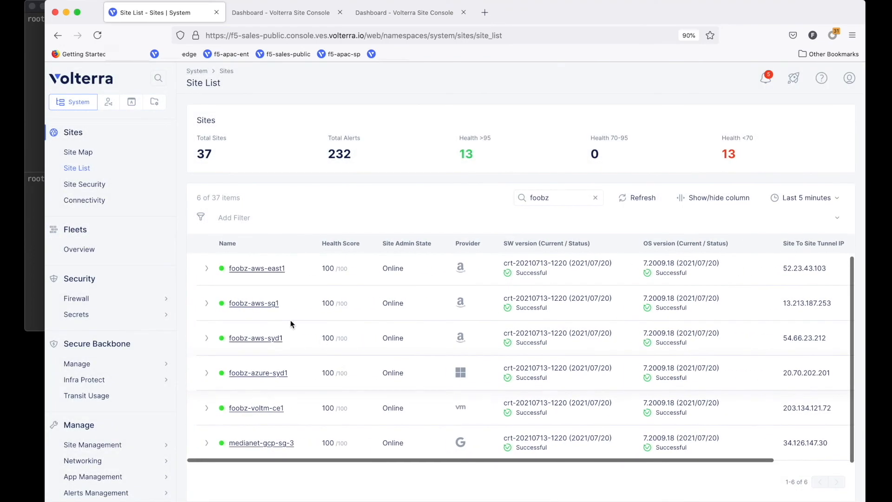
click(264, 305)
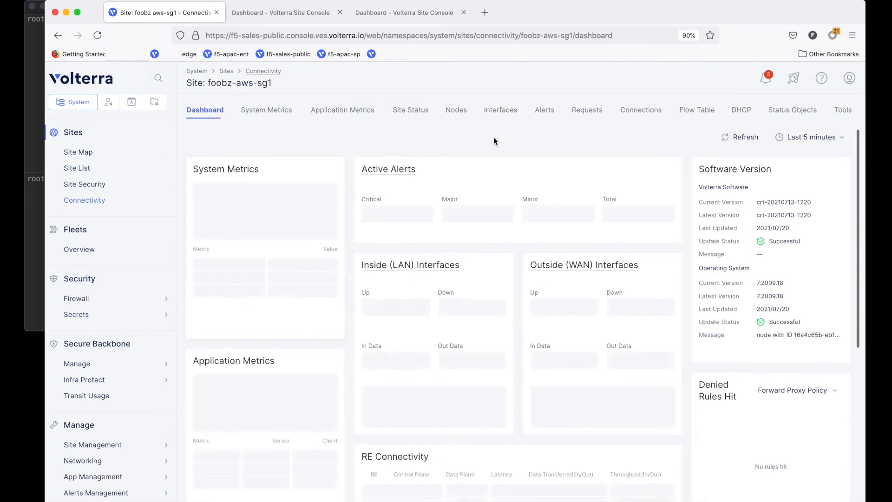
click(844, 112)
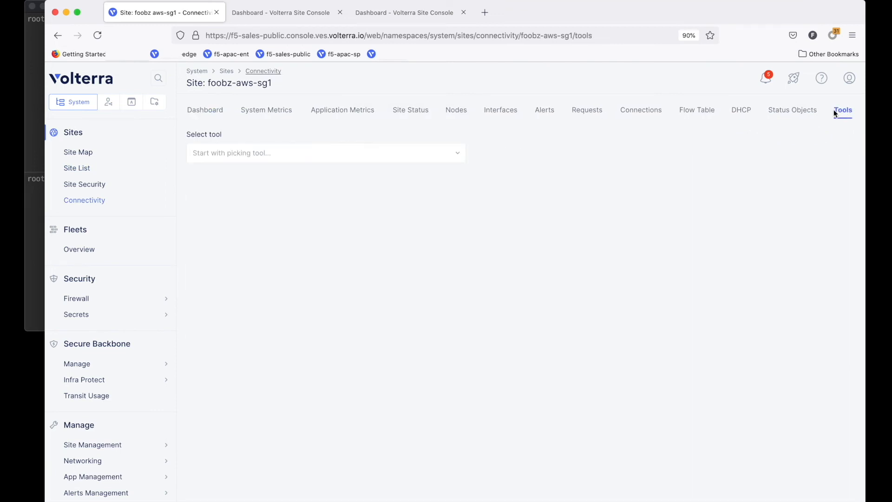
click(331, 158)
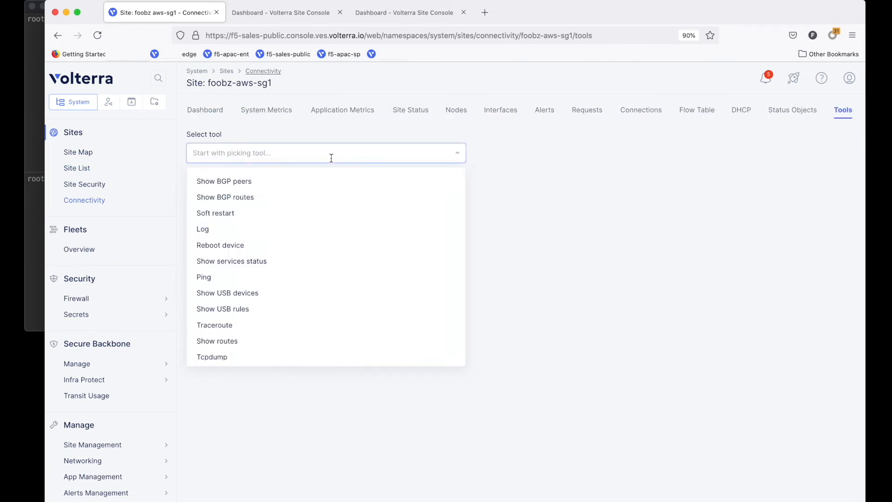
click(268, 342)
click(263, 260)
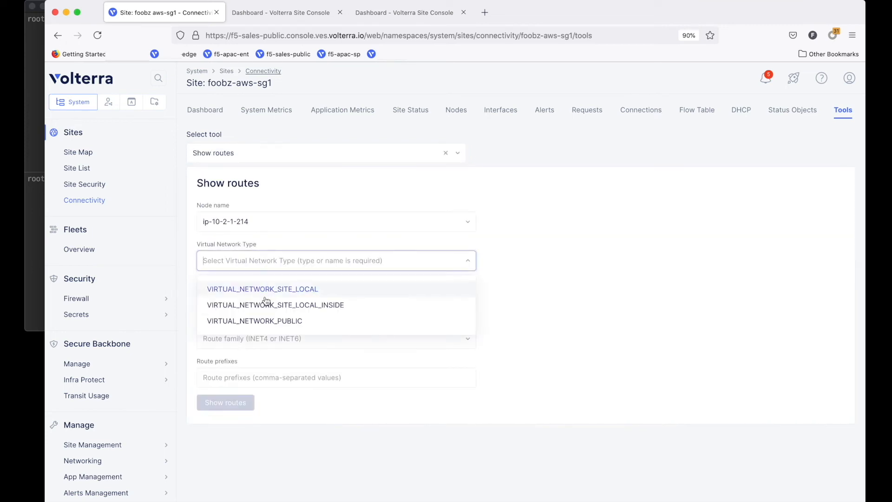
click(269, 306)
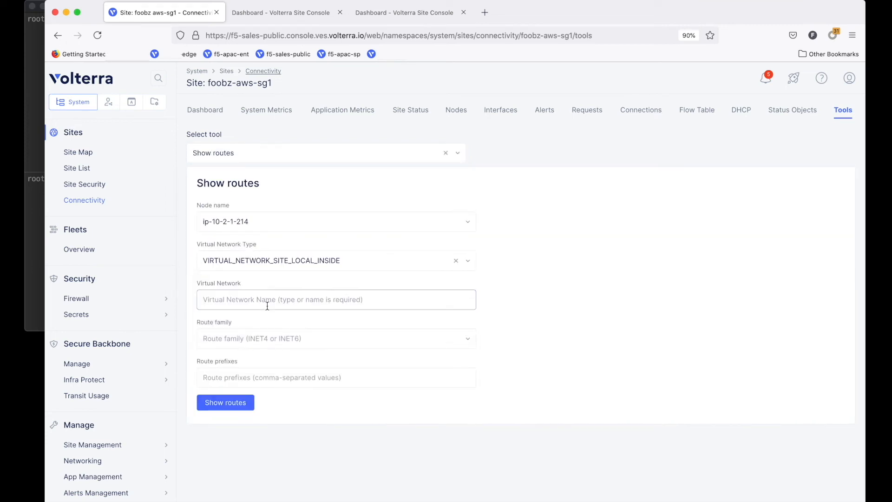
click(231, 403)
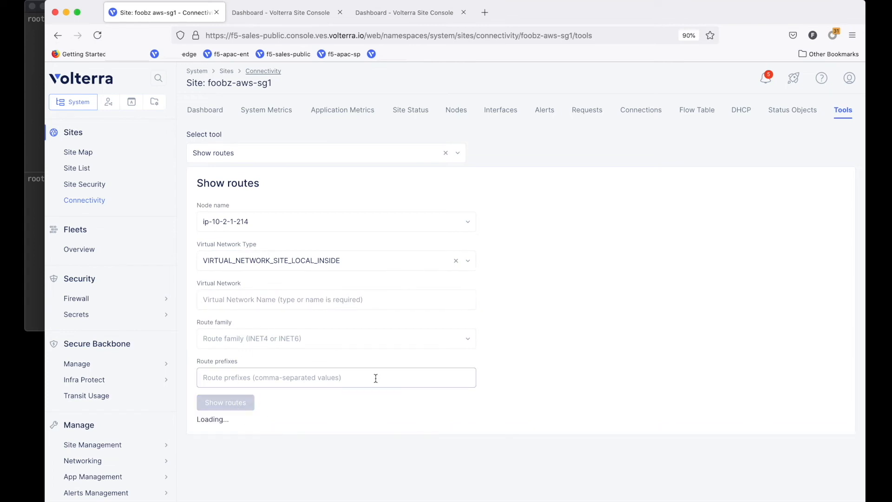
Step: Examine the returned routes of foobz-aws-sg1, highlighting the MPLS tunnel next-hop entries for prefixes 10.1.2.0/24 and 10.1.2.26/32
scroll(381, 391, down, 7)
scroll(381, 391, down, 3)
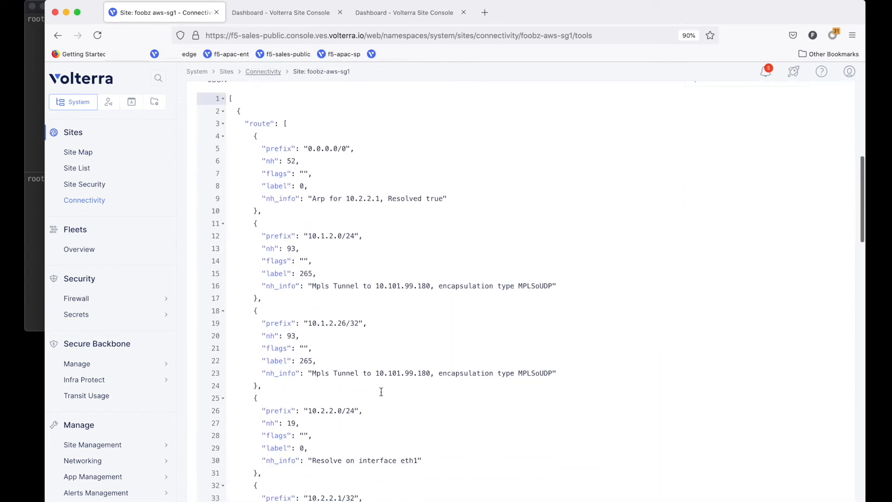
drag(313, 256, 384, 257)
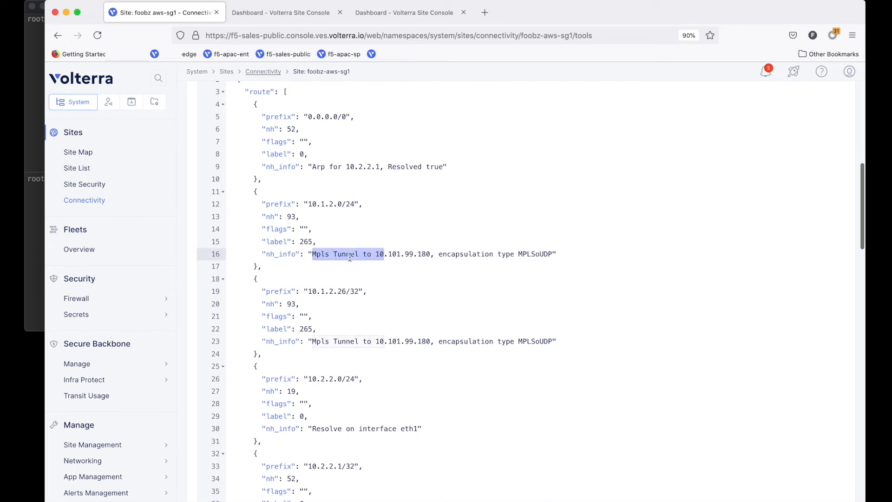
click(317, 256)
drag(313, 255, 541, 251)
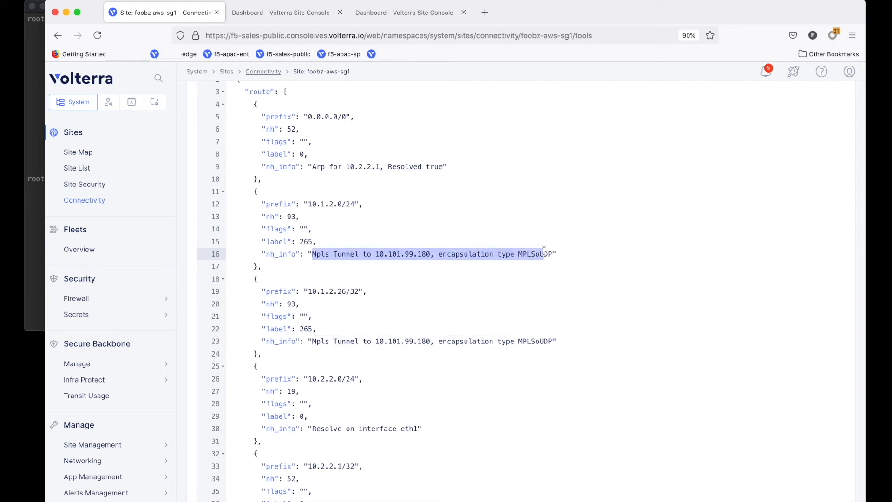
scroll(542, 251, down, 5)
drag(312, 223, 570, 222)
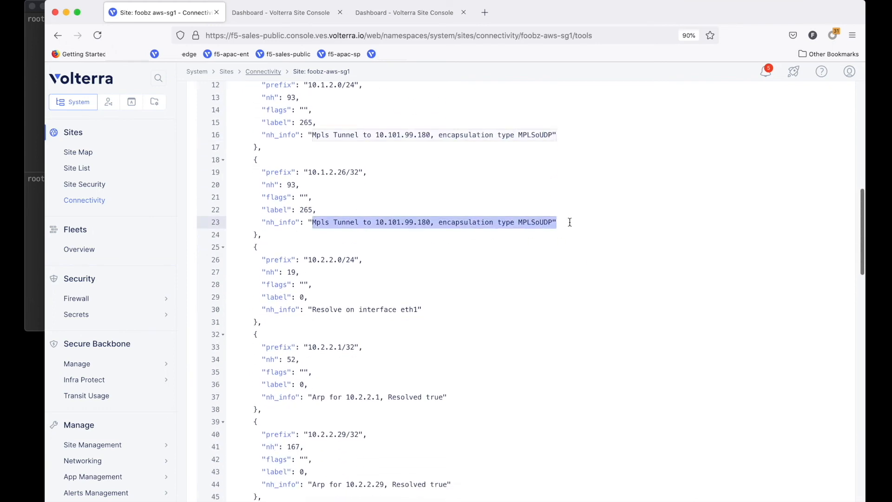
scroll(498, 331, down, 5)
scroll(498, 332, up, 12)
Step: Return to the site list and open the dashboard of site medianet-gcp-sg-3
click(58, 37)
click(59, 36)
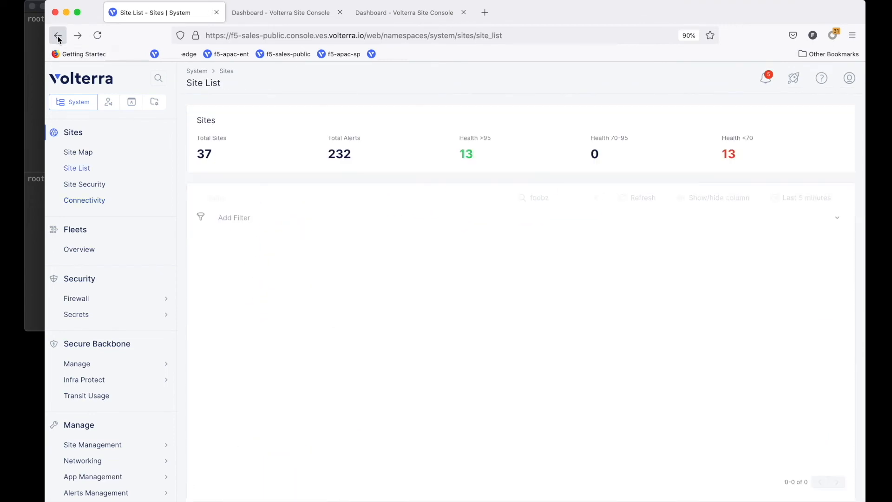
scroll(414, 442, down, 1)
scroll(807, 444, right, 3)
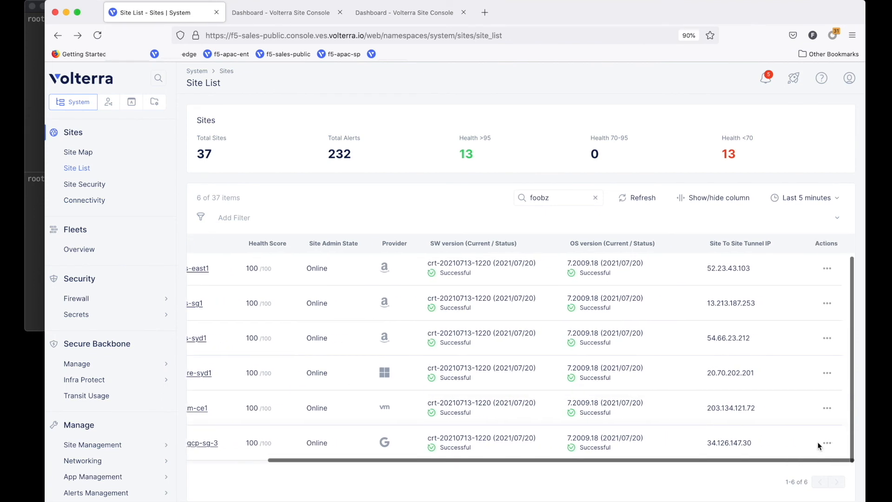
click(830, 443)
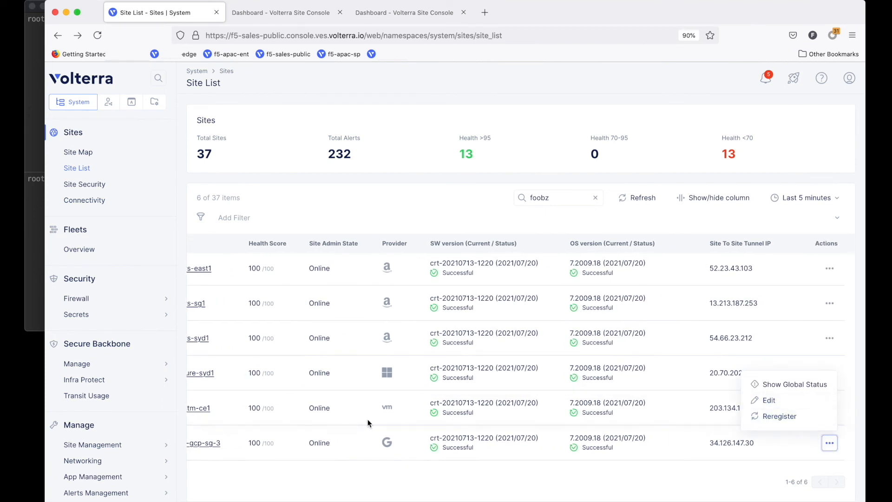
click(205, 443)
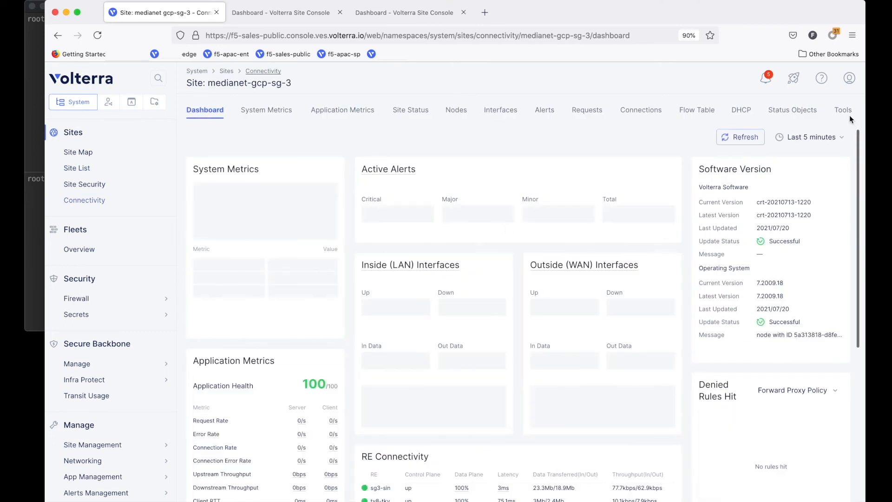
Step: Run the Show routes tool on medianet-gcp-sg-3 with virtual network type VIRTUAL_NETWORK_SITE_LOCAL_INSIDE
click(844, 111)
click(352, 153)
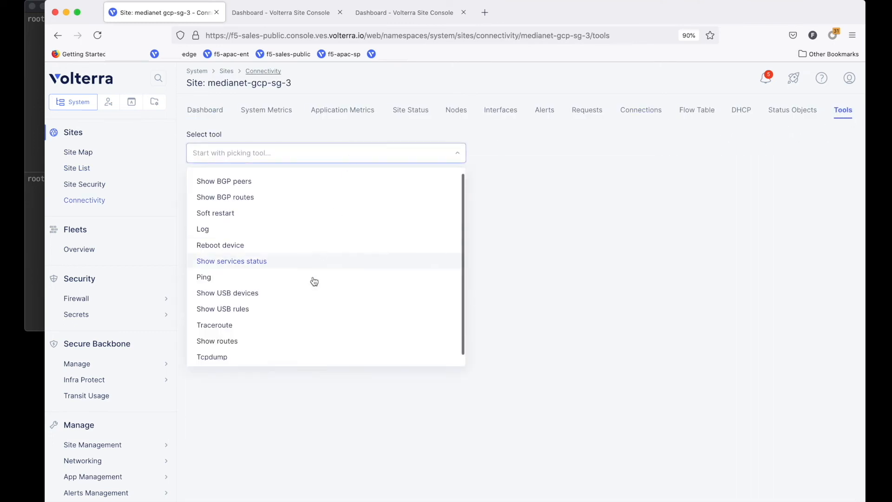
click(298, 340)
click(303, 260)
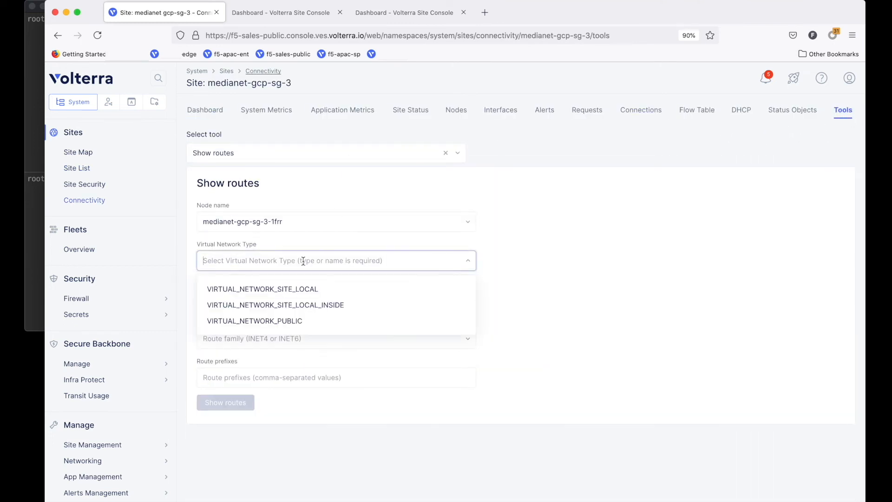
click(306, 304)
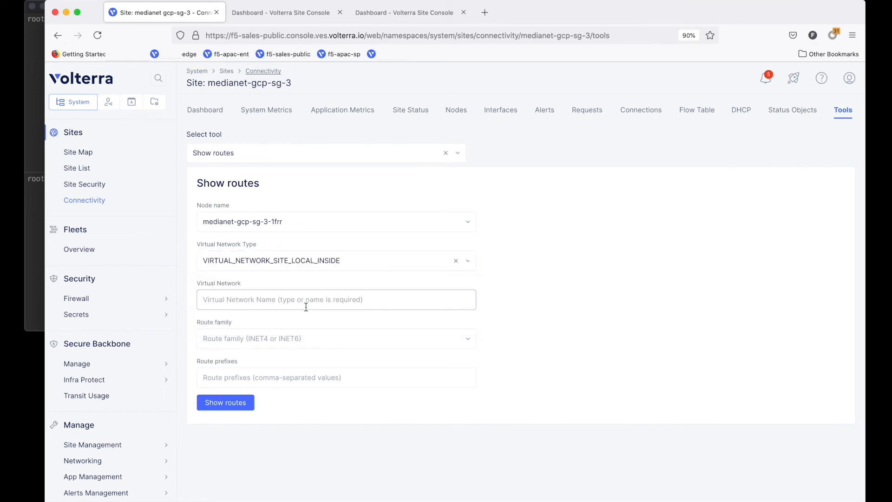
click(236, 408)
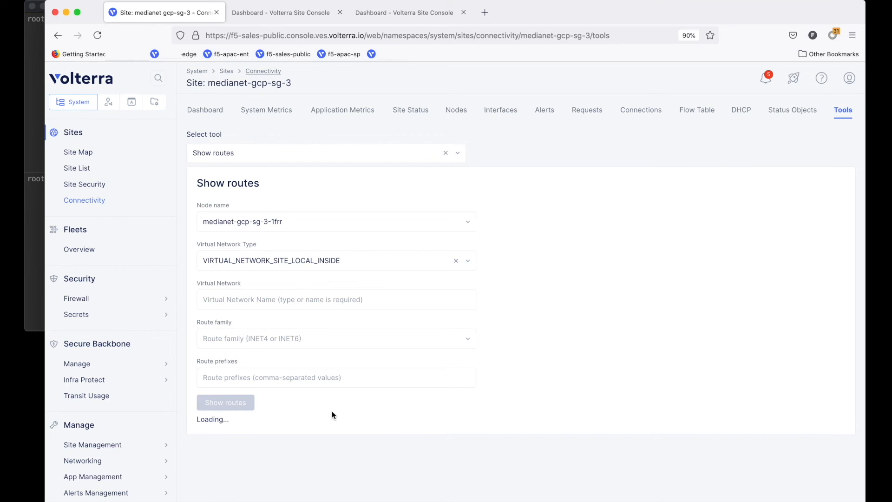
Step: Examine the returned routes of medianet-gcp-sg-3, highlighting the MPLSoUDP encapsulation and the 10.1.2.0/24 prefix
scroll(332, 411, down, 10)
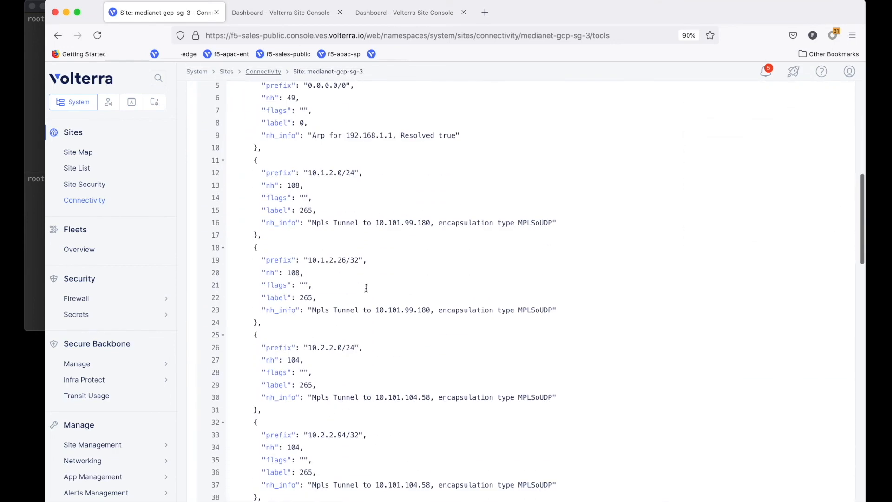
double_click(518, 223)
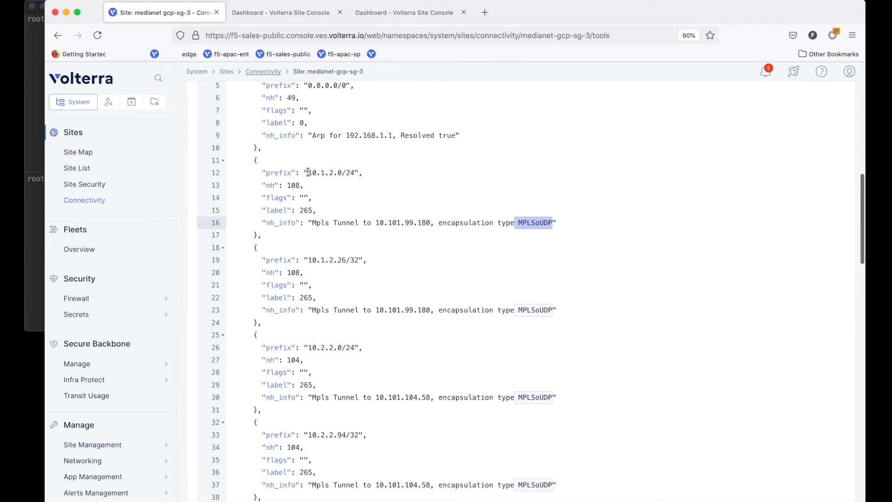
drag(308, 173, 347, 173)
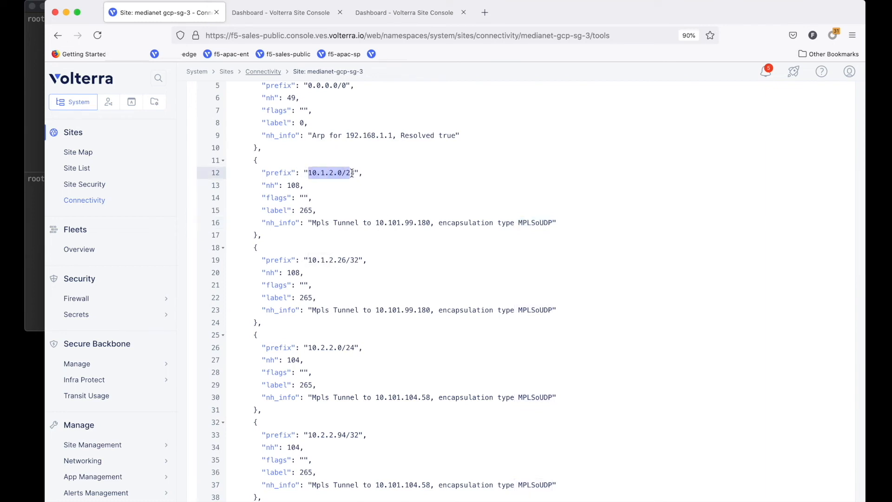
scroll(361, 251, down, 5)
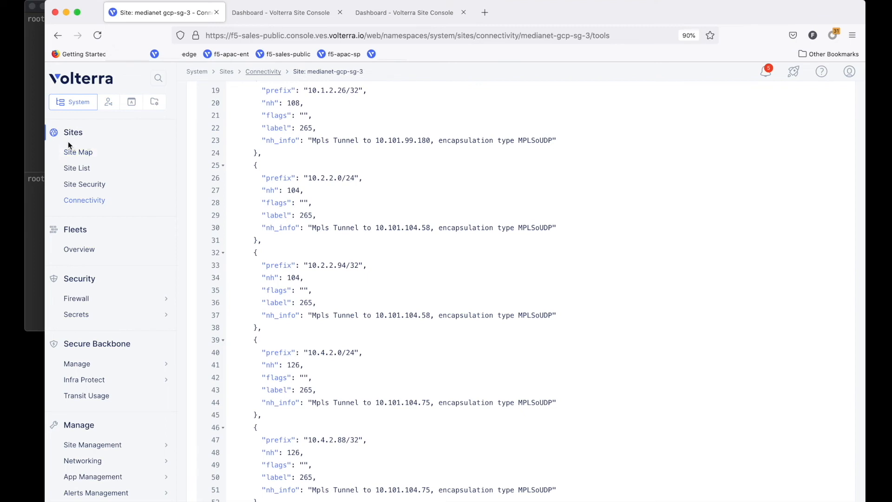
Step: Switch to the terminal, run "ip a" on the US East AWS host, and highlight its eth1 address
click(36, 140)
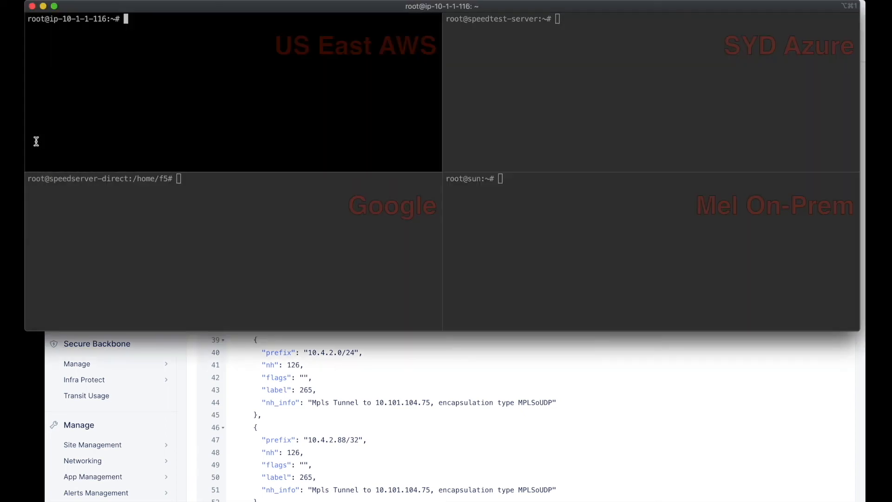
click(518, 212)
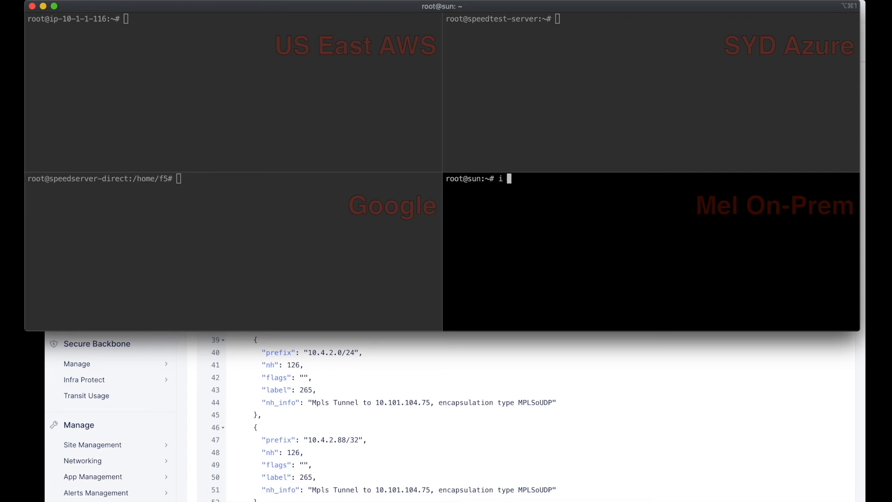
click(348, 117)
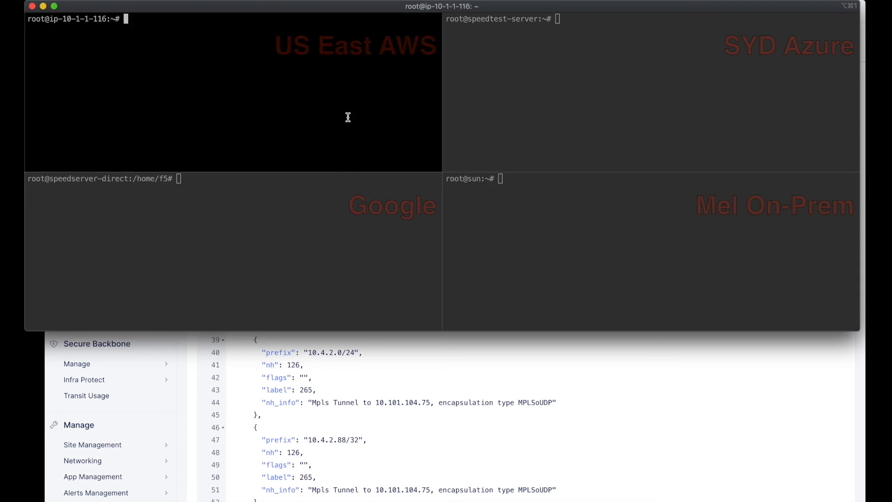
text(ip a)
key(Return)
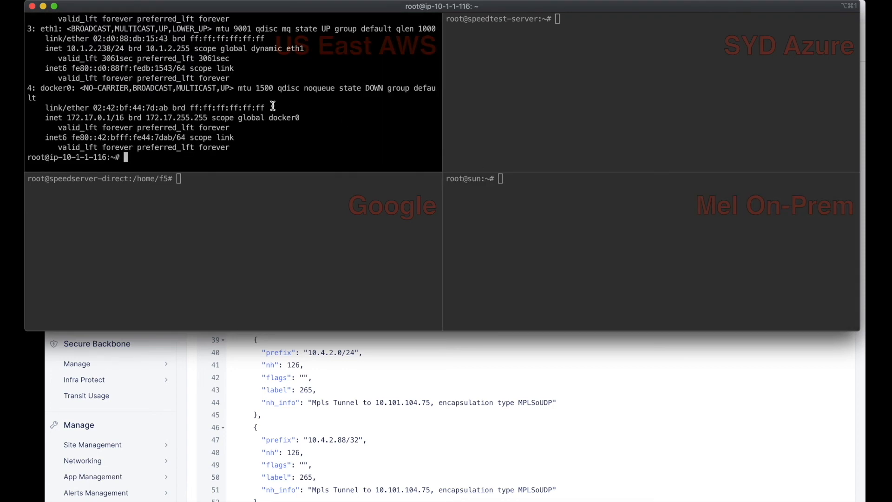
drag(68, 48, 124, 49)
Step: Run "ip r" on the Mel On-Prem host and highlight the route to 10.1.2.0/24
click(527, 246)
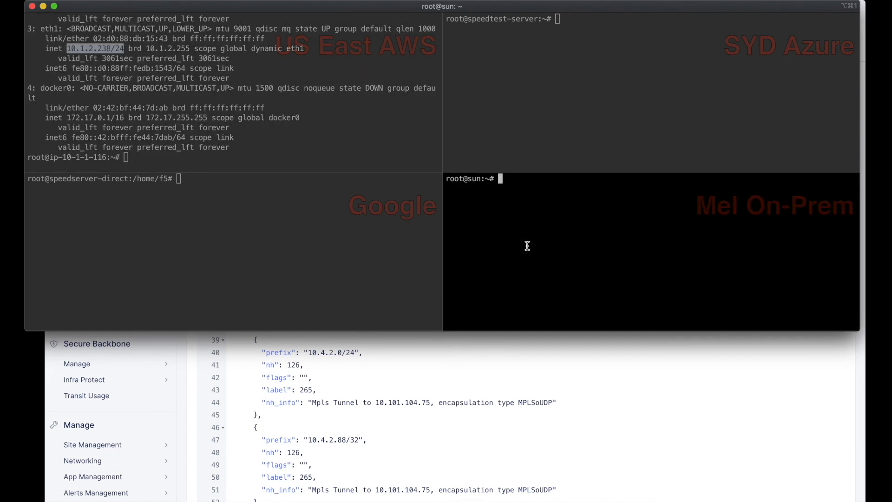
text(ip r)
key(Return)
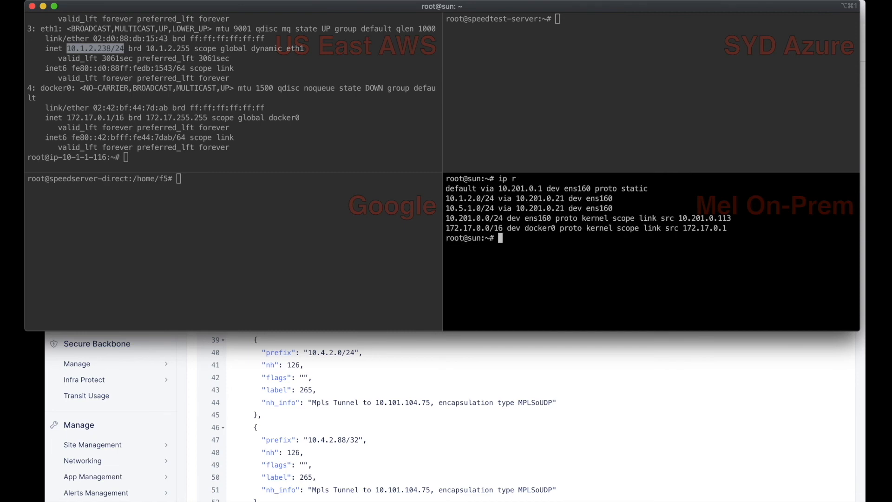
drag(446, 199, 561, 198)
click(521, 203)
Step: Display /etc/hosts on the Mel On-Prem host and highlight the address mapped to us-east-aws-volt.demo.local
text(cat /etc/hosts)
key(Return)
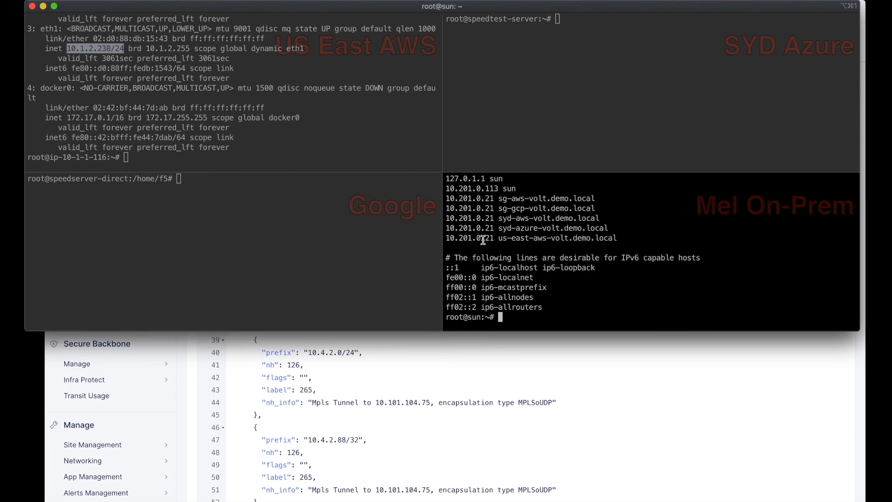
drag(494, 238, 444, 238)
click(531, 239)
Step: List the Mel On-Prem host's routes again with "ip r" and highlight the gateway of the 10.1.2.0/24 route
text(ip r)
key(Return)
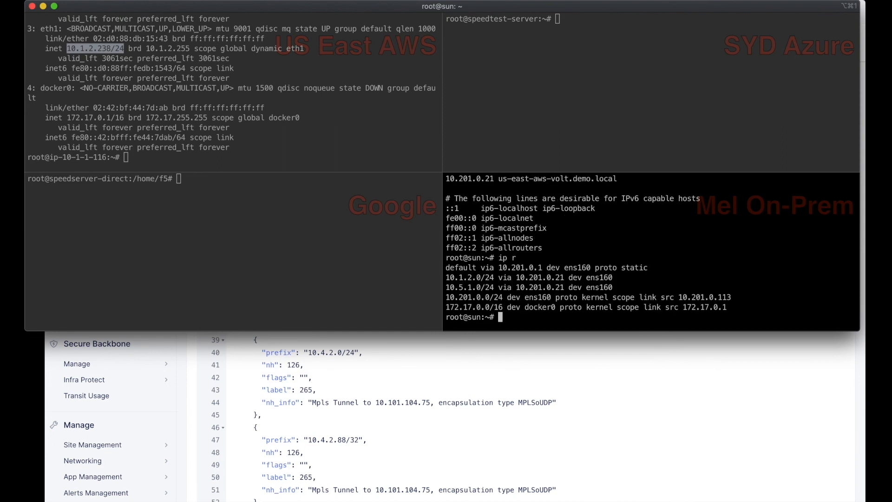
drag(447, 279, 565, 277)
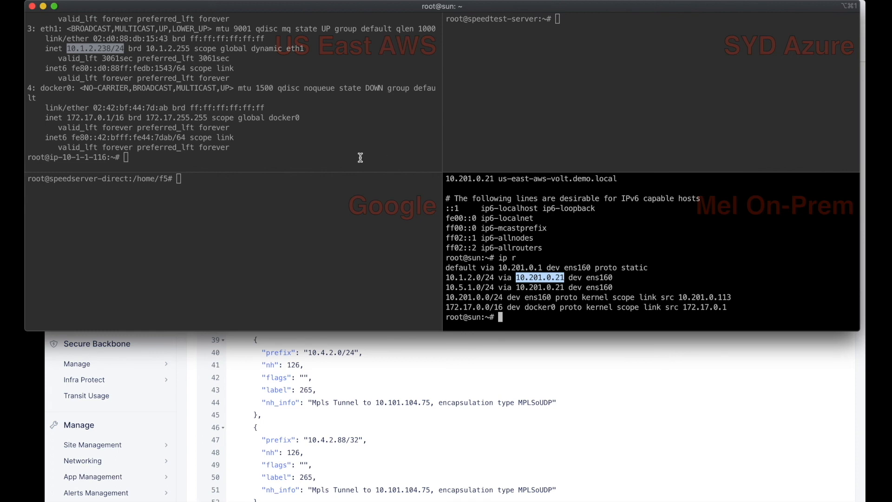
Step: Run "ip r" on the US East AWS host to list its routing table
click(331, 148)
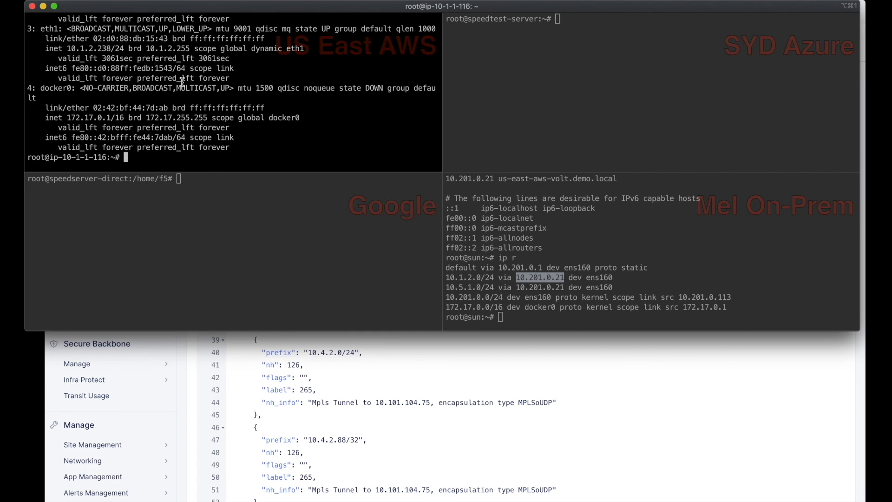
text(ip r)
key(Return)
Step: Run "ip a" on the Mel On-Prem host to list its interface addresses
click(478, 179)
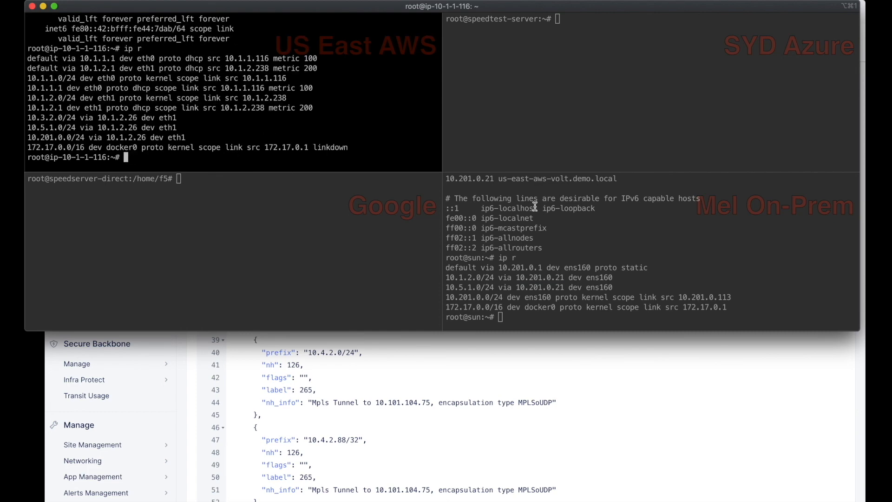
text(ip a)
key(Return)
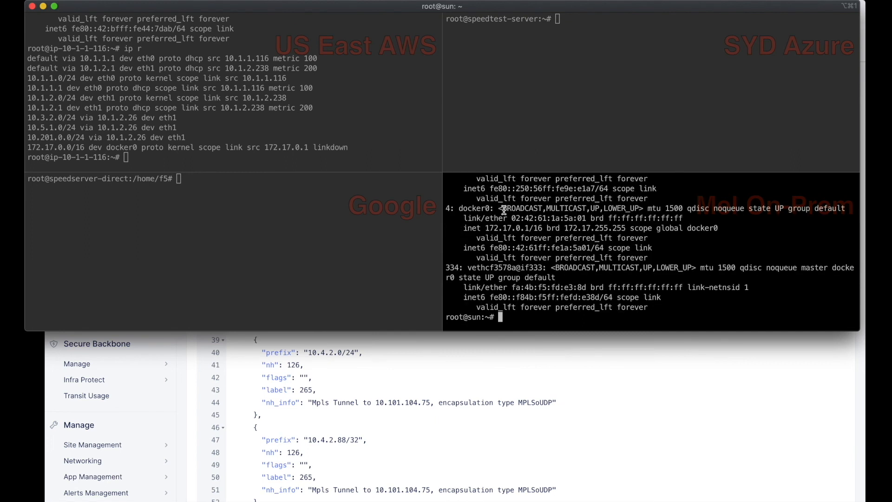
Step: Highlight the Mel On-Prem host's ens160 address and the gateway of the 10.201.0.0/24 route on the US East AWS host
scroll(503, 214, up, 3)
drag(487, 239, 544, 238)
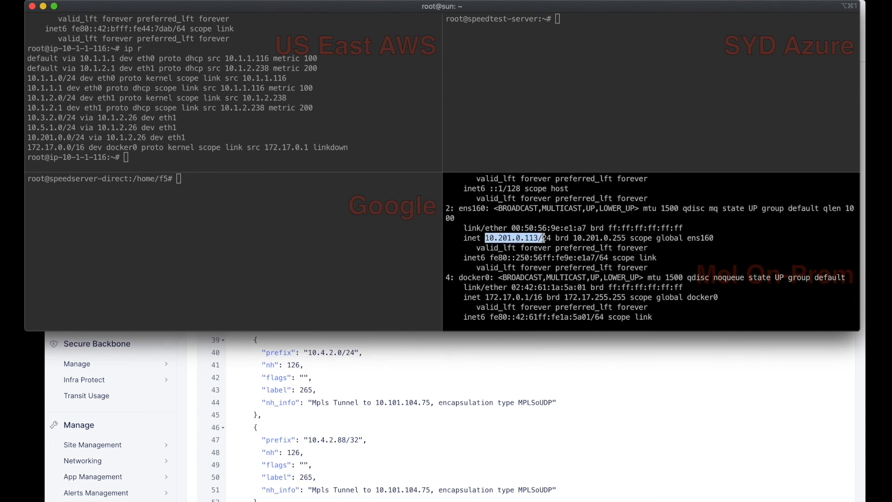
click(81, 105)
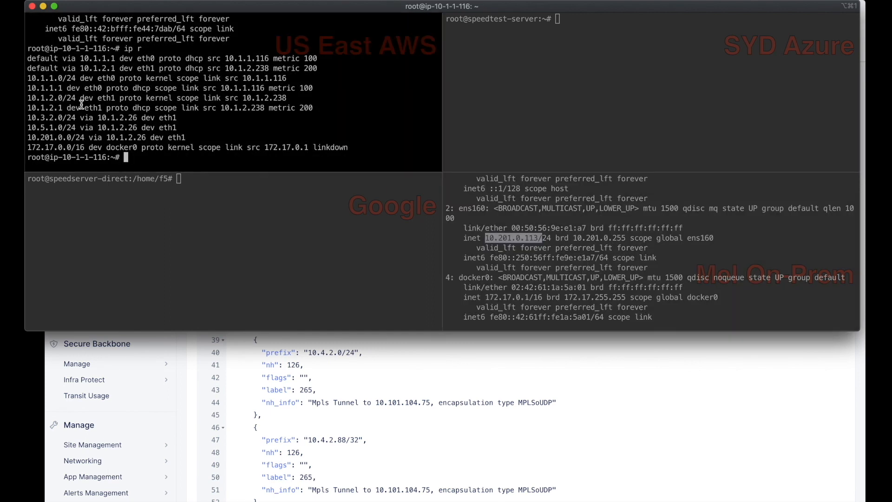
drag(26, 137, 146, 135)
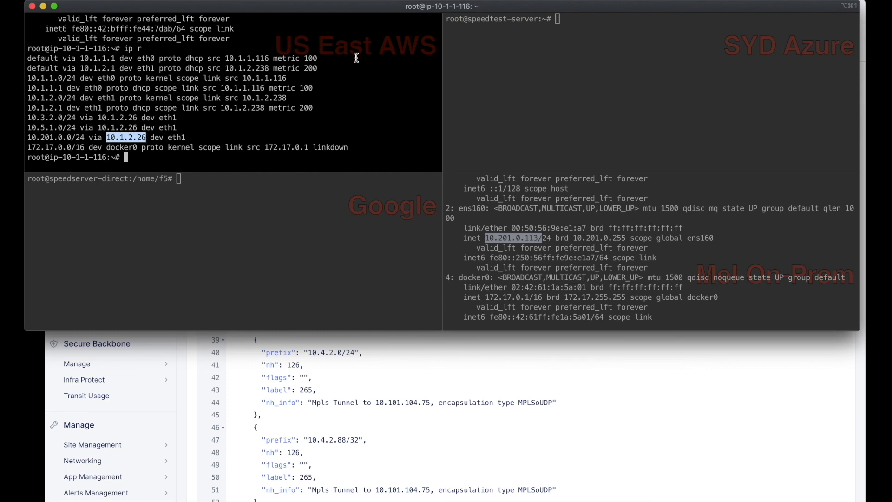
Step: Ping the US East AWS host's eth1 address, 10.1.2.238, from the Mel On-Prem host and stop the ping after several replies
click(445, 175)
key(Return)
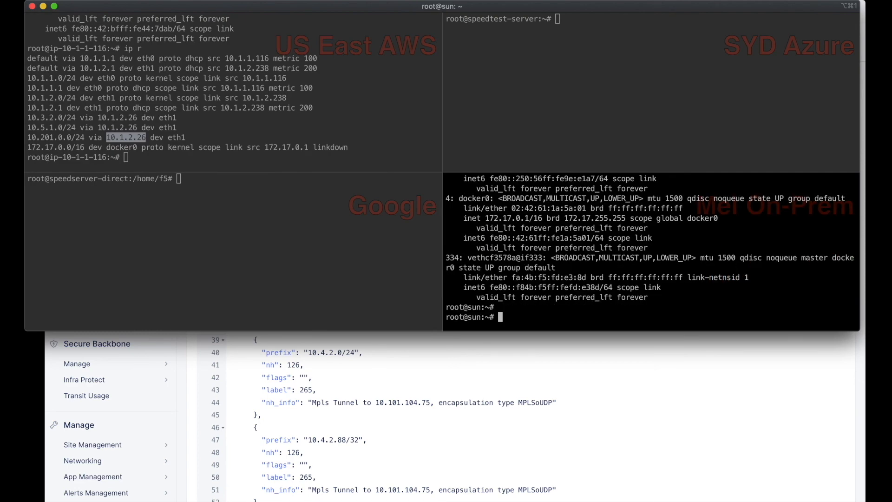
text(ping)
click(315, 114)
scroll(243, 115, up, 5)
scroll(242, 118, up, 1)
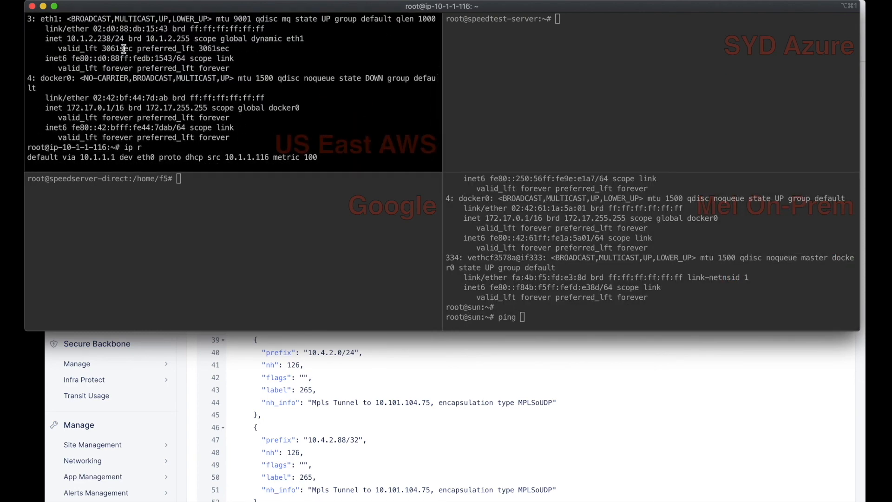
click(540, 252)
text(10.1.2.238)
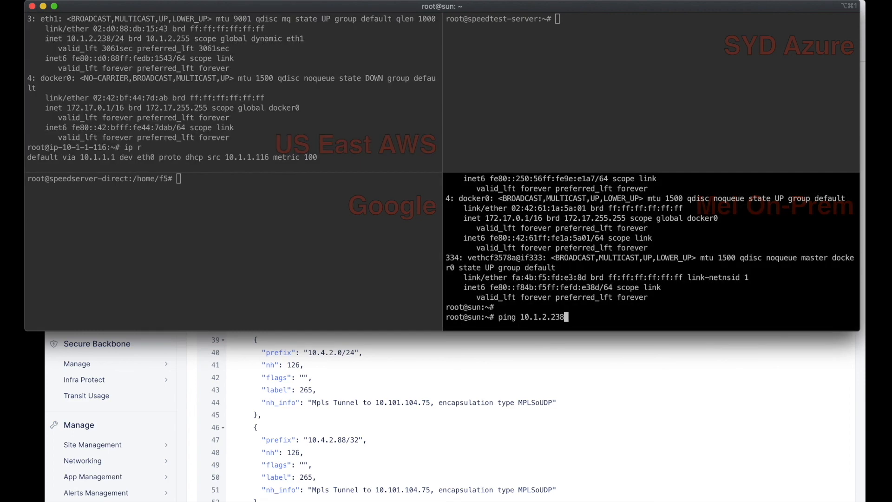
key(Return)
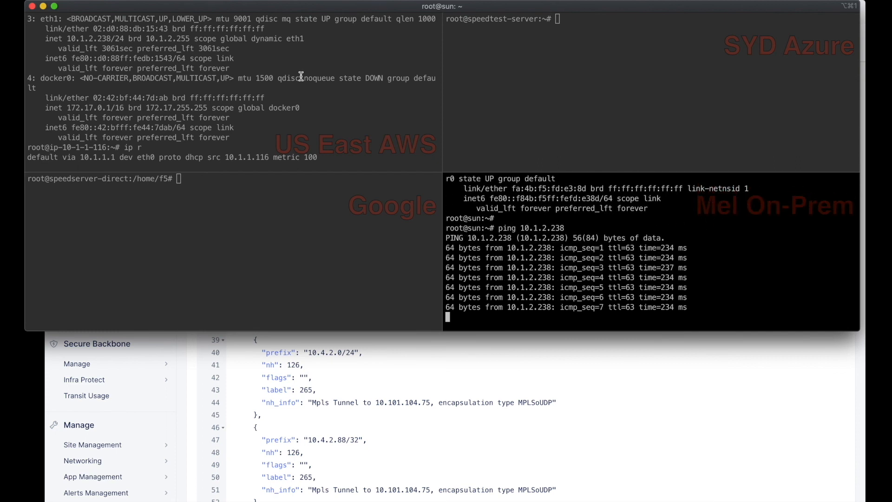
key(ctrl+c)
text(ssh)
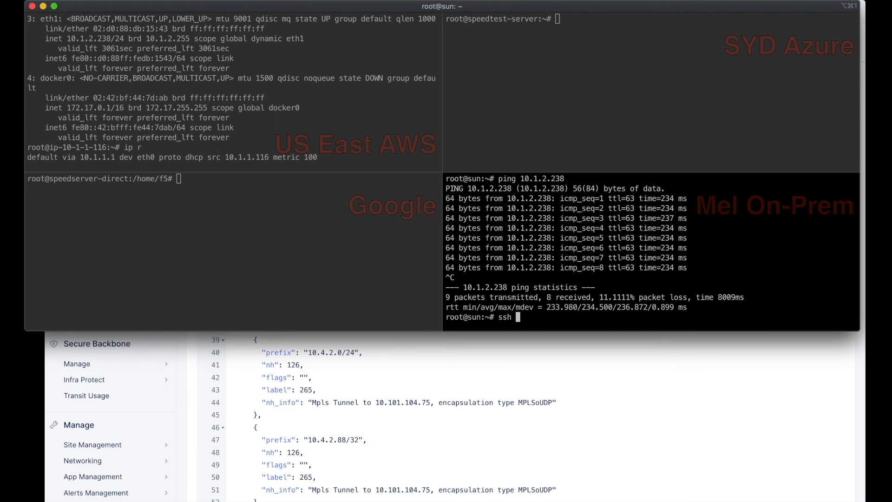
text(ubuntu@10.1.2.238)
key(Return)
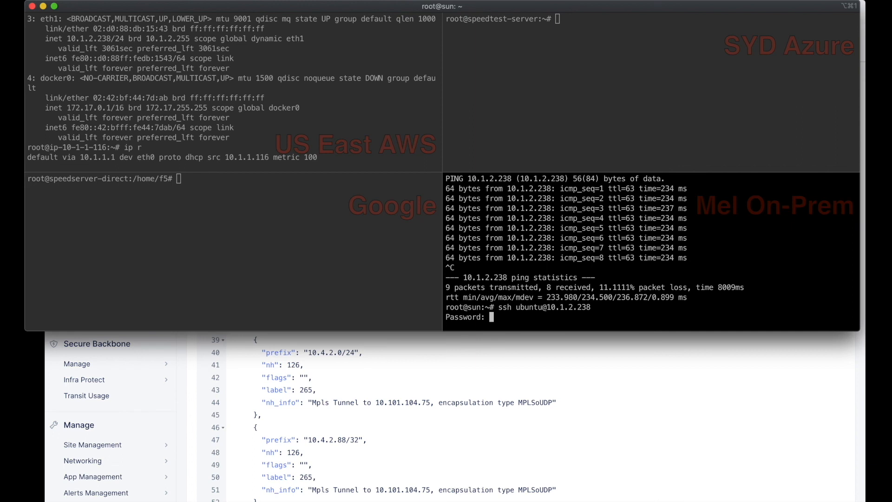
key(Return)
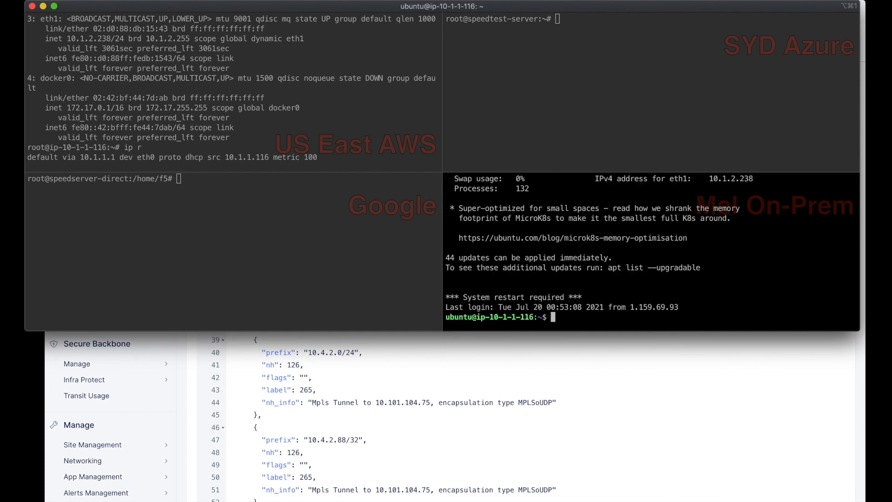
Step: Run "ls" in the SSH session on the US East AWS host and end the session with "exit"
text(ls)
key(Return)
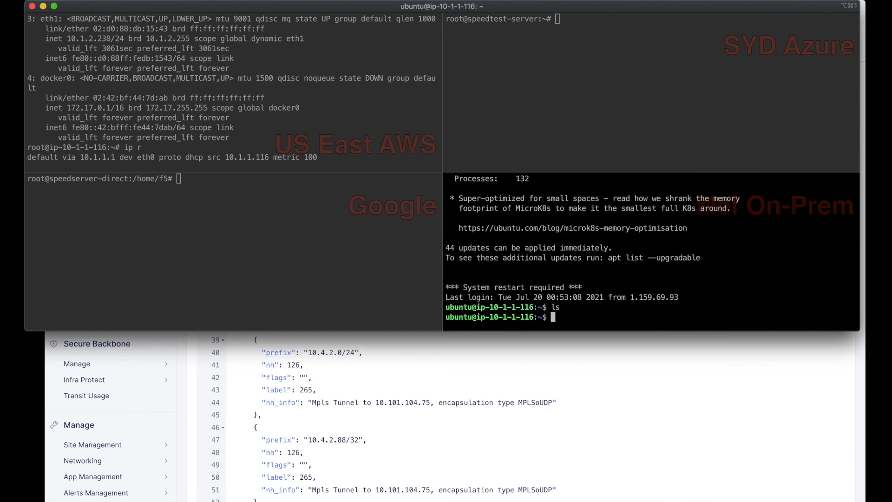
text(exit)
key(Return)
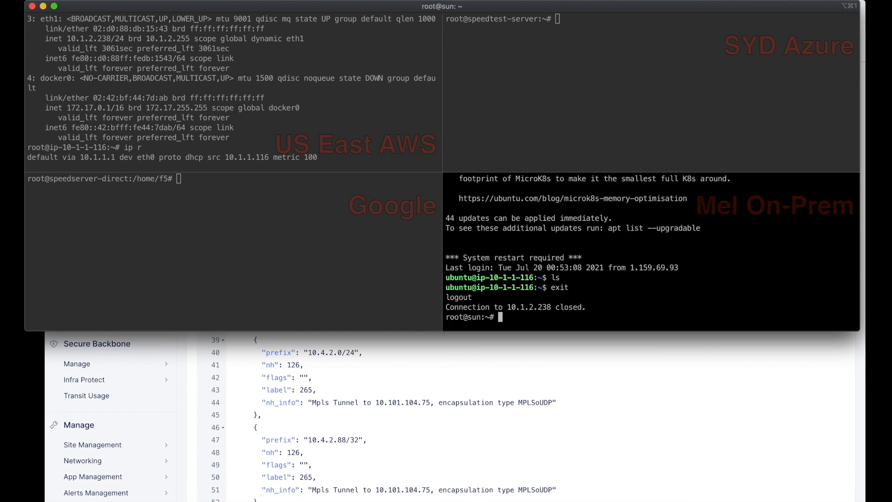
key(Up)
key(Up)
key(Left)
key(Left)
key(Left)
key(Left)
key(Left)
key(Left)
key(Left)
key(Left)
key(Left)
key(Left)
key(Left)
key(BackSpace)
key(BackSpace)
key(BackSpace)
key(BackSpace)
text(curl http://)
key(Delete)
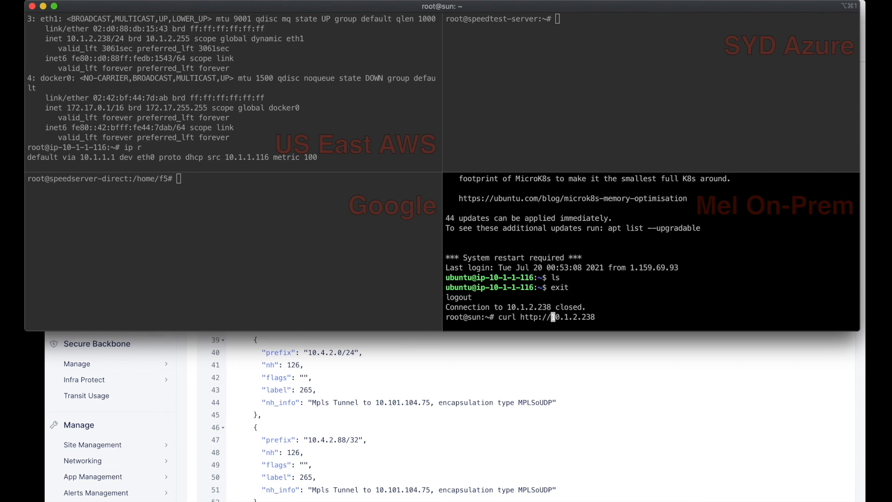
key(Return)
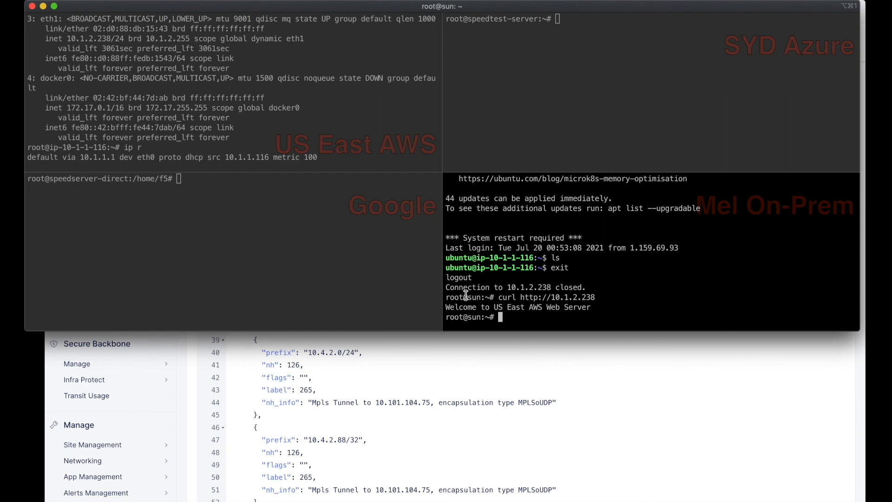
Step: Highlight the web server's reply and the address in the curl command on the Mel On-Prem host
drag(446, 307, 582, 299)
click(573, 295)
drag(550, 298, 595, 300)
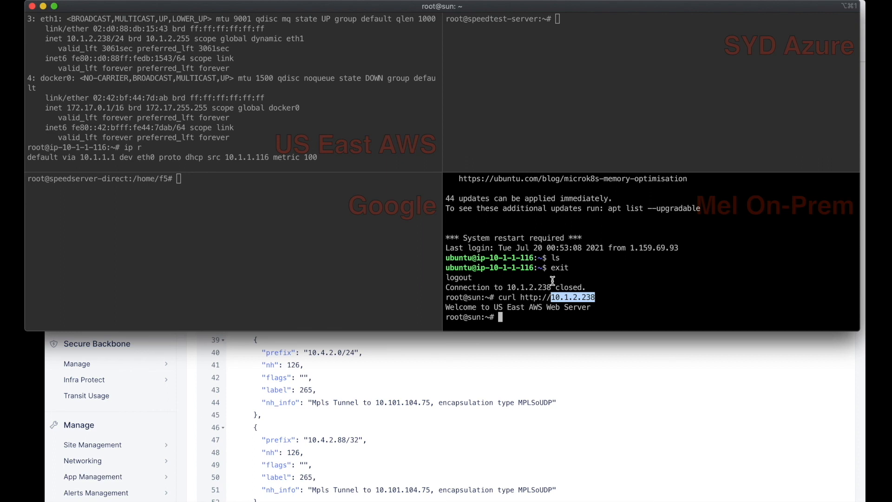
click(657, 295)
Step: Run "ip r" on the SYD Azure host and highlight the gateway of the 10.1.2.0/24 route
click(632, 124)
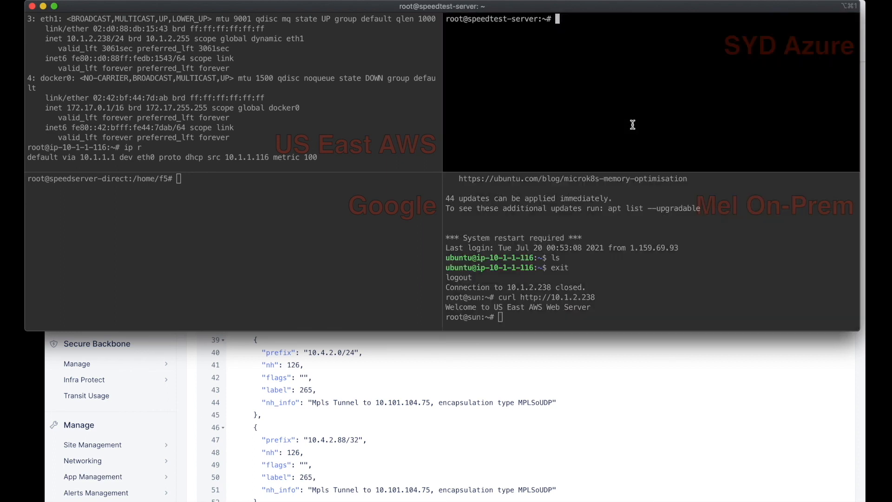
text(ip r)
key(Return)
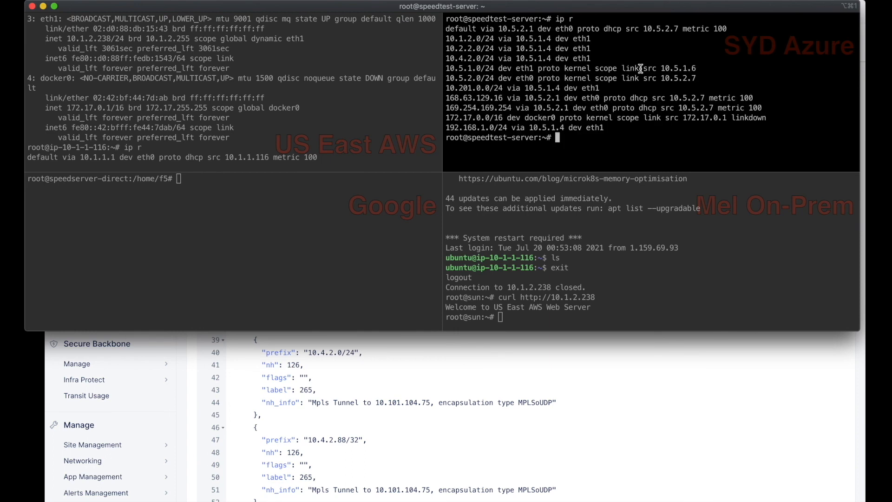
drag(447, 38, 551, 39)
click(516, 38)
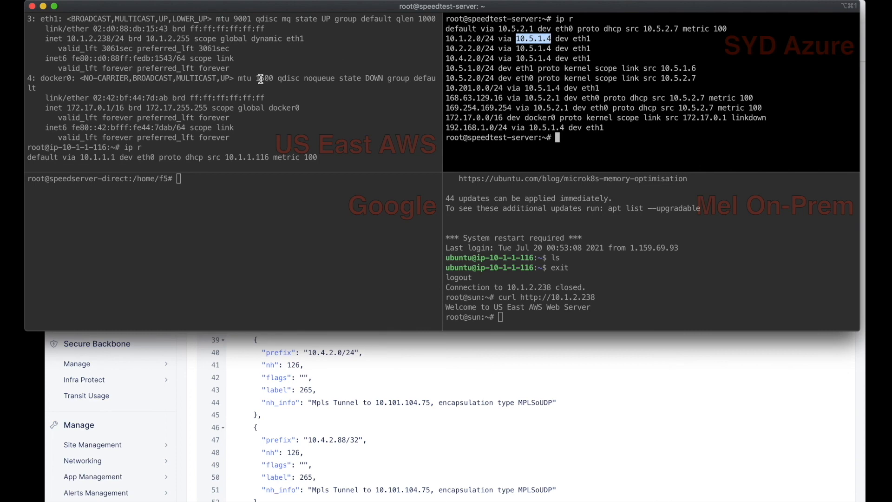
Step: Ping 10.1.2.238 from the SYD Azure host and stop the ping after a few replies
click(546, 104)
text(ping )
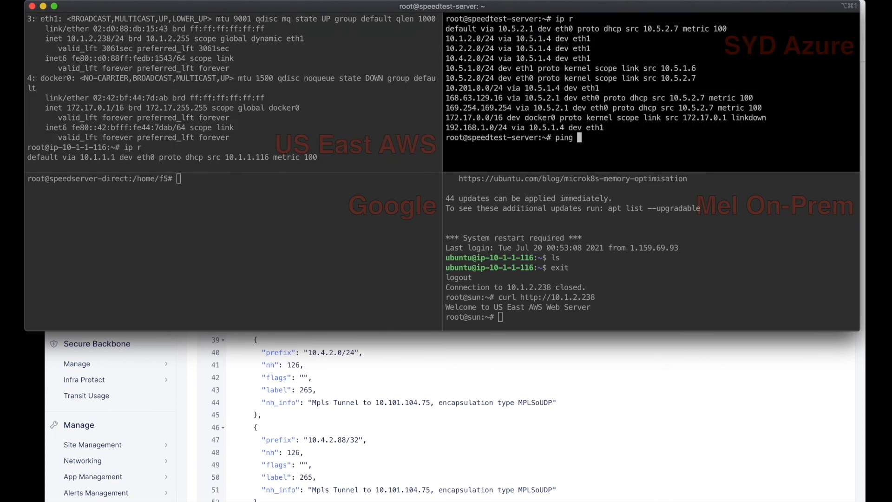
text(10.1.2.238)
key(Return)
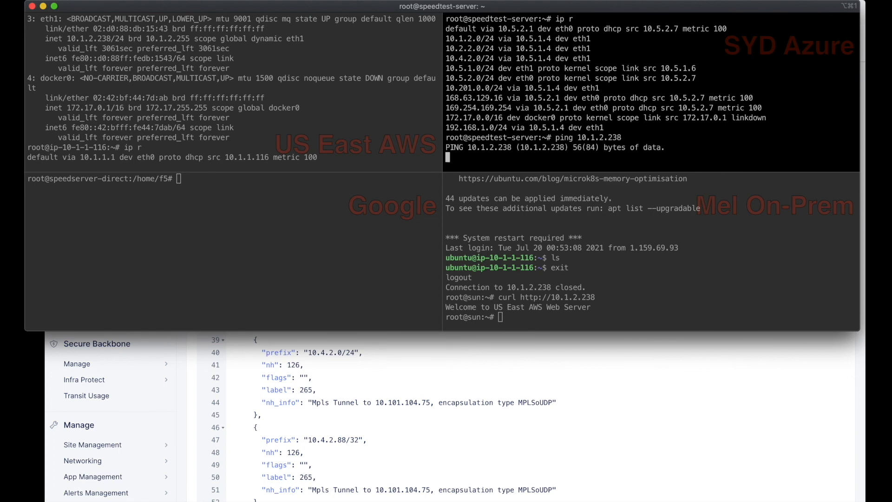
key(ctrl+c)
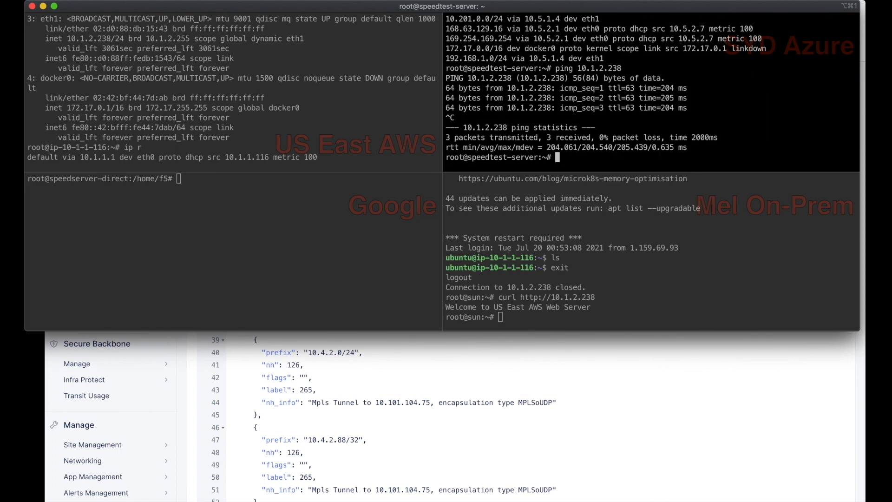
Step: List the SYD Azure host's routes and interface addresses with "ip r" and "ip a", and highlight its eth1 address
text(ip r)
key(Return)
text(ip a)
key(Return)
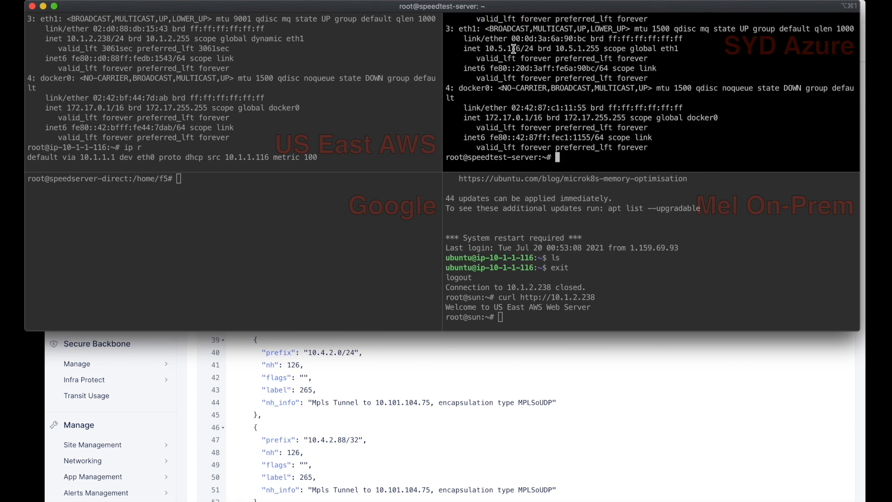
drag(485, 48, 520, 49)
Step: Run "ip r" again on the US East AWS host and highlight the gateway of the 10.5.1.0/24 route
click(161, 97)
key(Return)
text(ip )
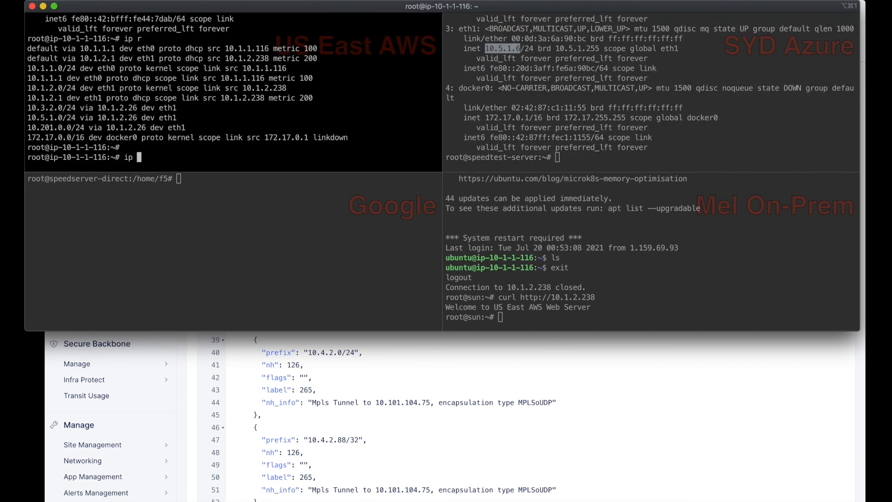
text(r)
key(Return)
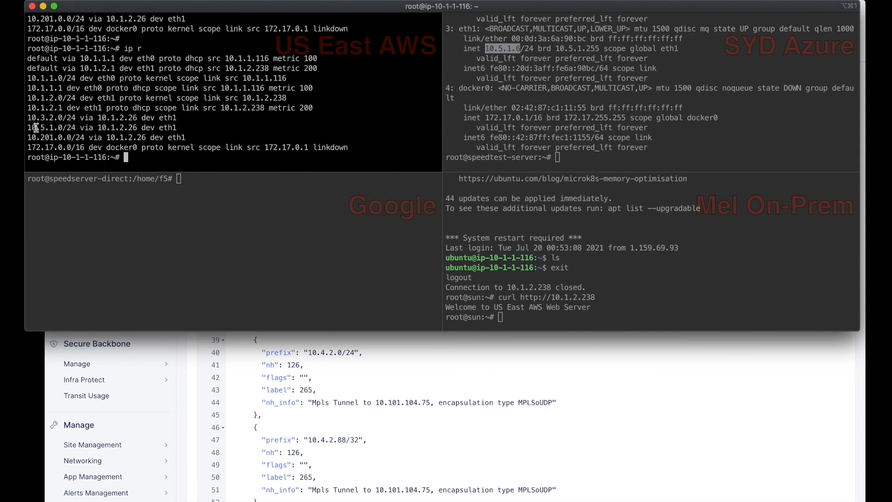
drag(27, 128, 135, 131)
click(539, 112)
text(curl http://10.1)
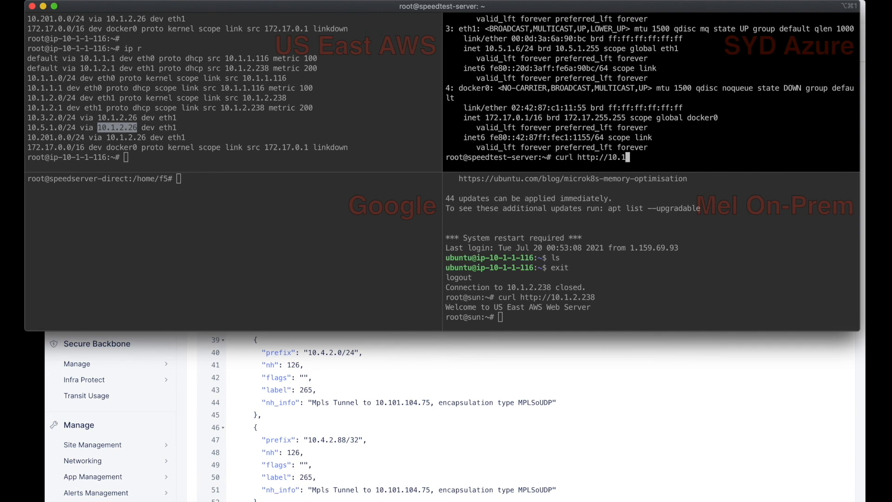
text(.2.238)
key(Return)
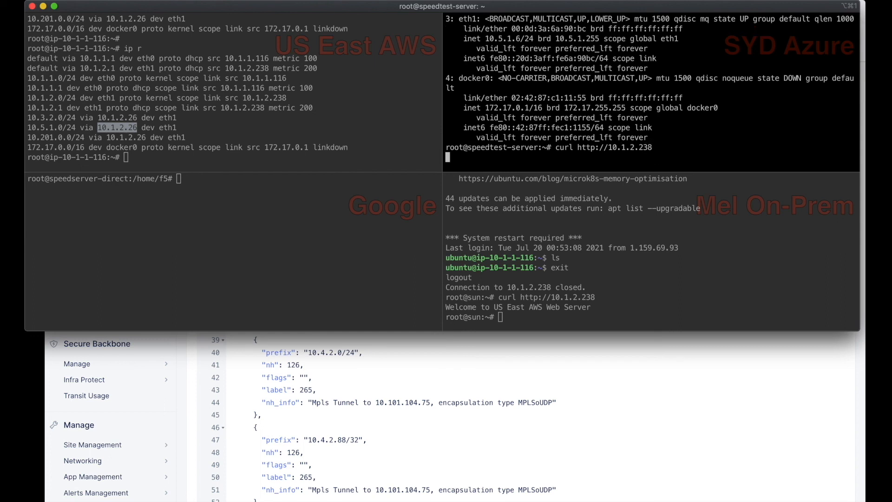
key(Up)
key(Return)
key(Up)
key(Return)
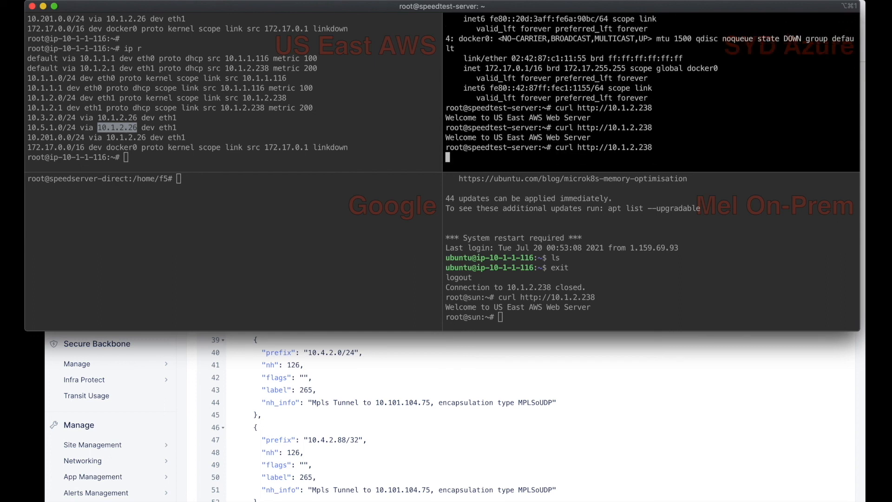